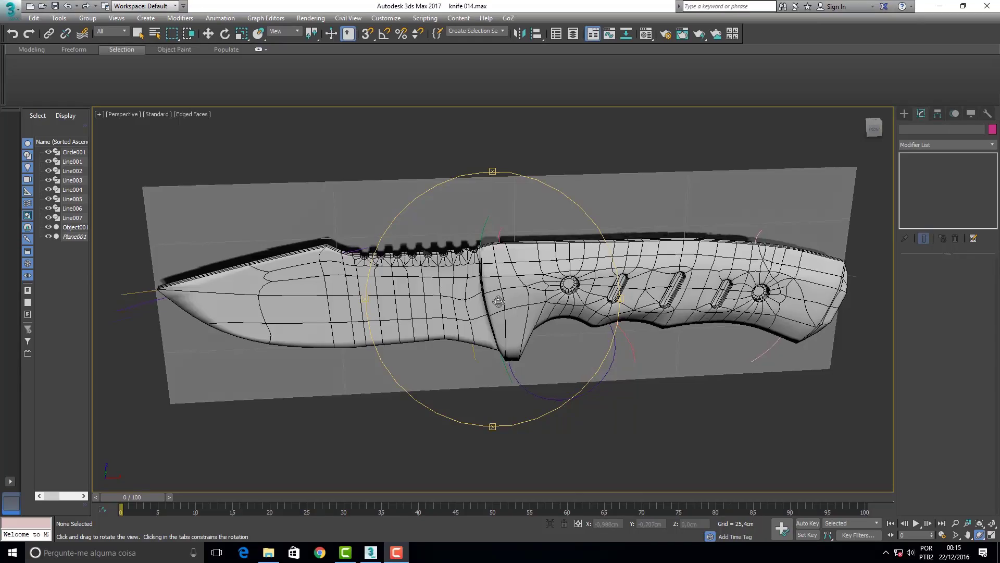
Orbit the view around the knife model once the 3ds Max scene appears
mouse_move(500, 297)
left_mouse_down()
mouse_move(489, 305)
mouse_move(520, 304)
left_mouse_up()
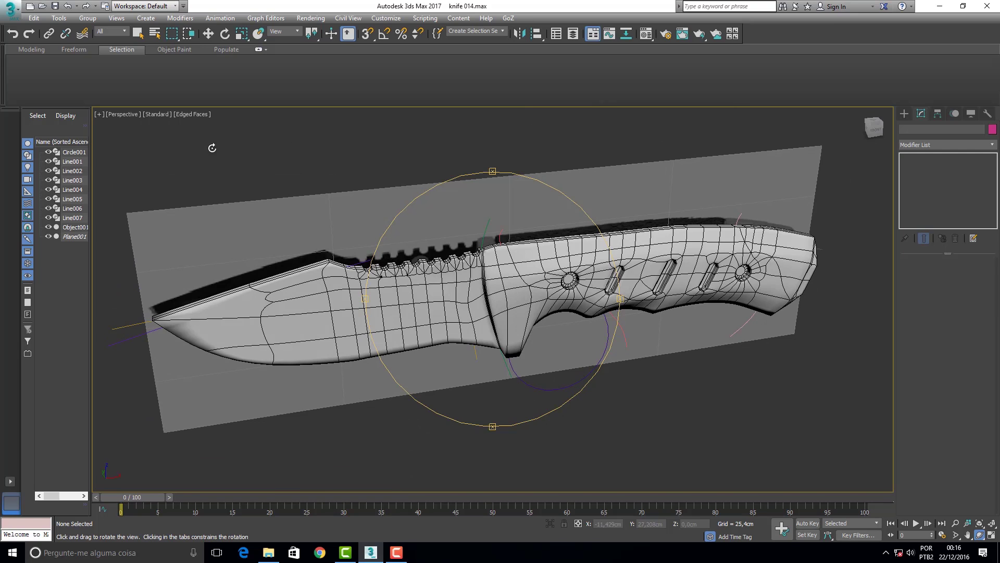
Select the knife object Object001 and enter Polygon sub-object level
left_click(208, 34)
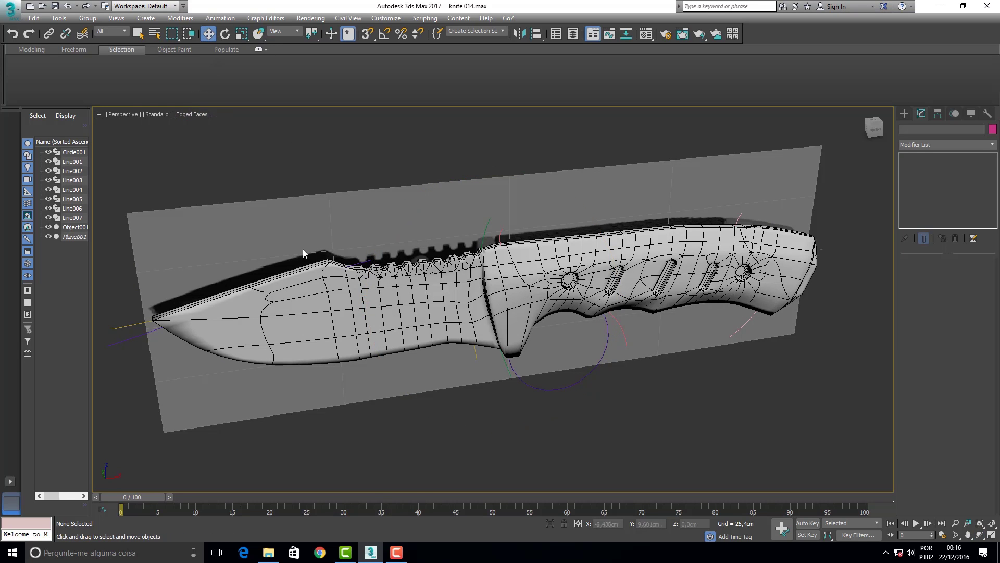
left_click(320, 282)
left_click(936, 180)
key("2")
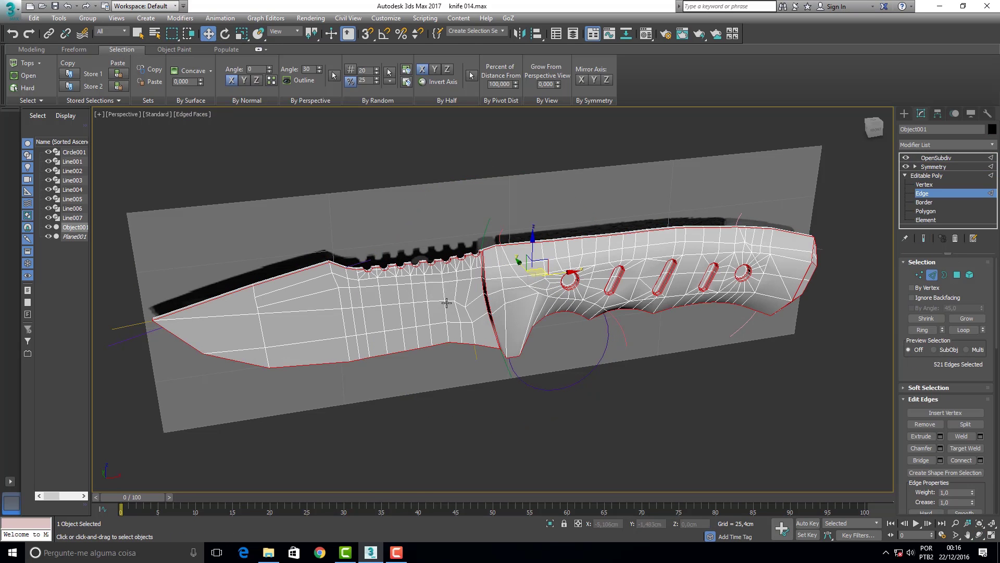
middle_click_drag(516, 298, 519, 305, "alt")
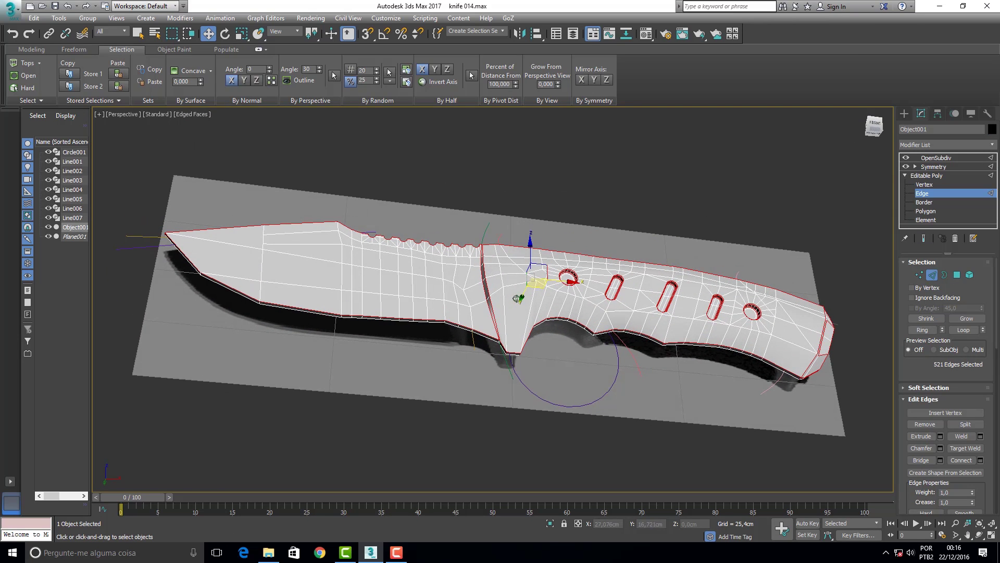
left_click(957, 274)
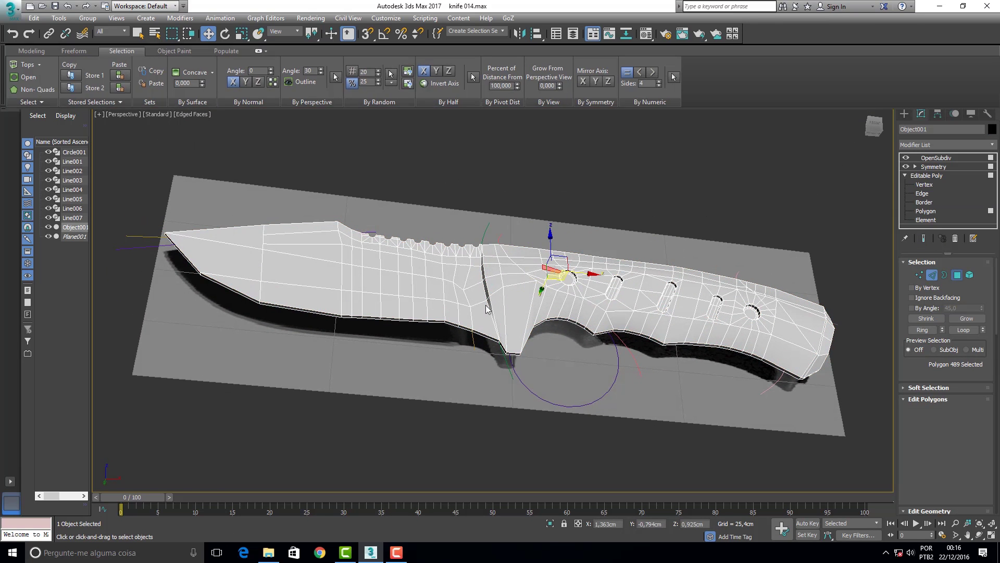
Loop-select the blade's lower-edge polygons, deselecting the guard, spine and stray bevel polygons
left_click(466, 329)
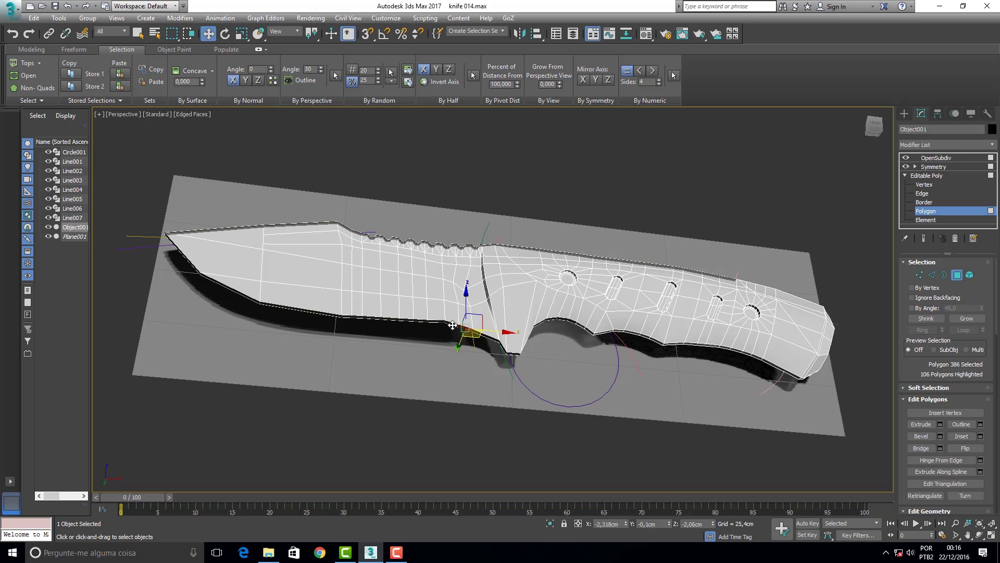
left_click(451, 324, "shift")
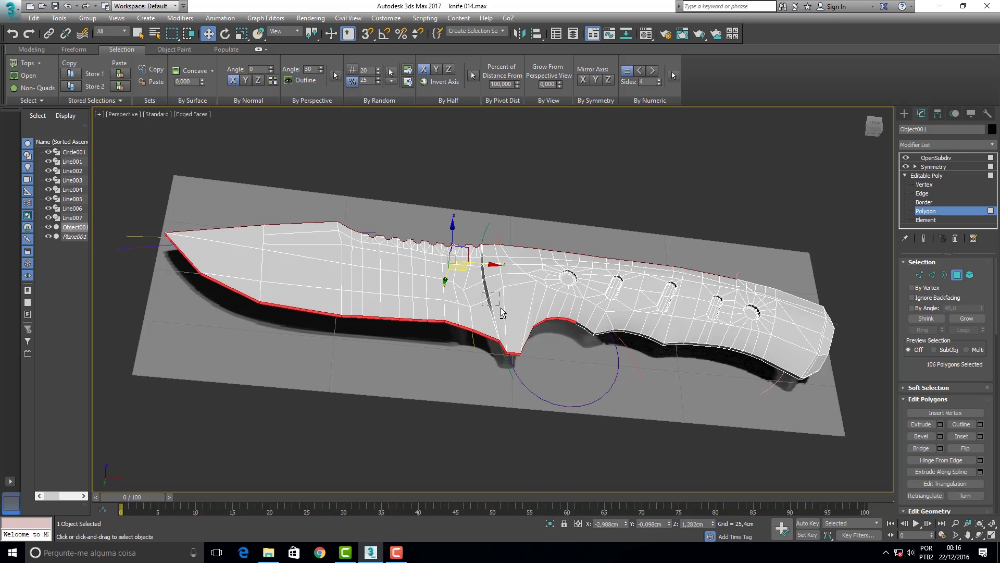
left_click_drag(571, 363, 572, 364, "alt")
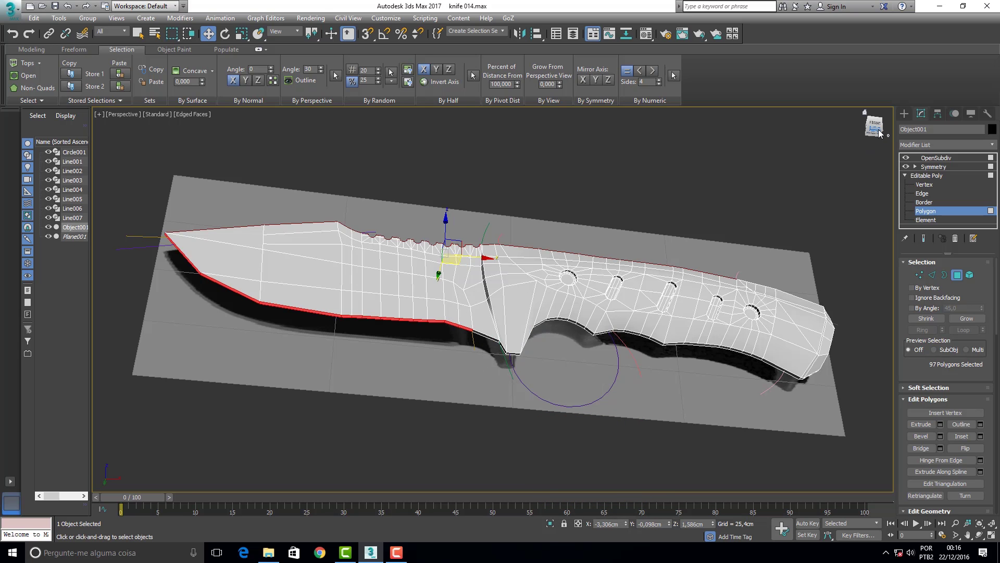
middle_click_drag(469, 292, 405, 248, "alt")
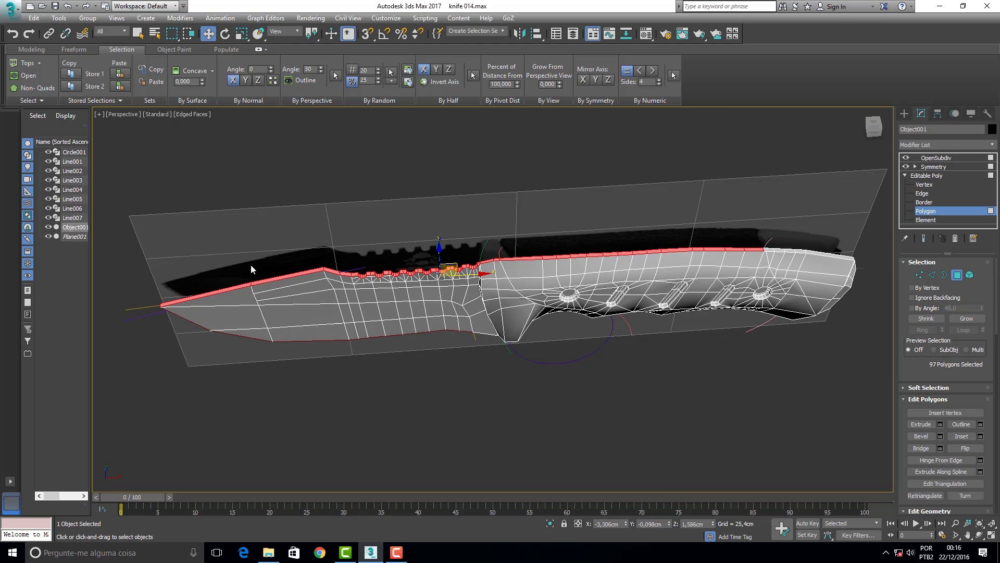
left_click_drag(384, 297, 718, 265)
left_click_drag(783, 234, 783, 234, "alt")
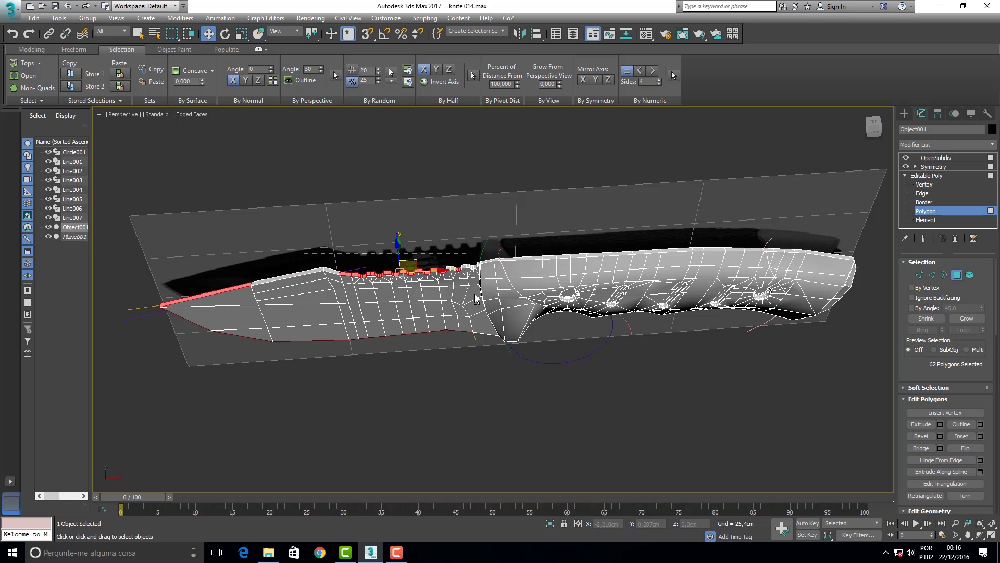
left_click_drag(475, 298, 475, 298, "alt")
left_click(242, 286, "alt")
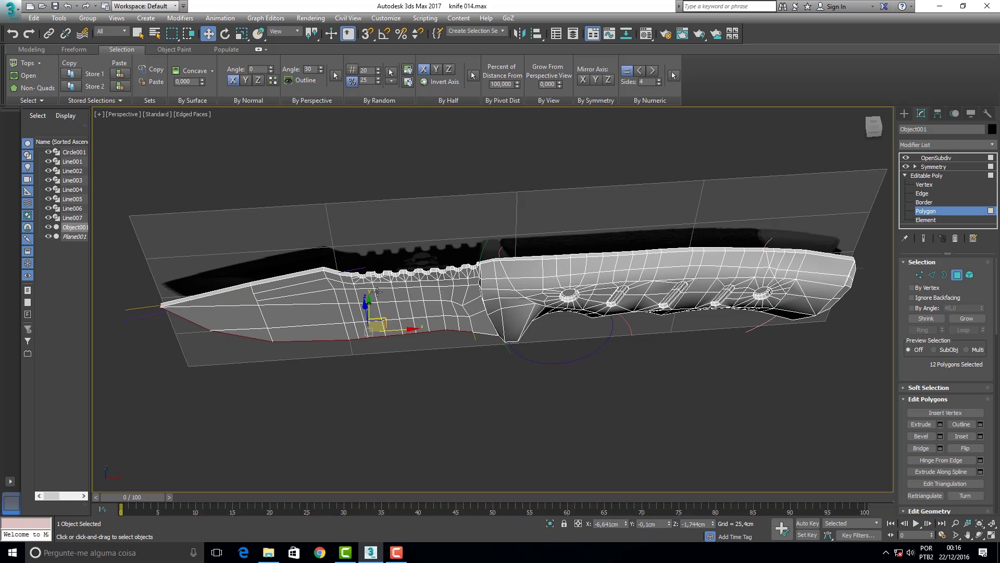
left_click(874, 130)
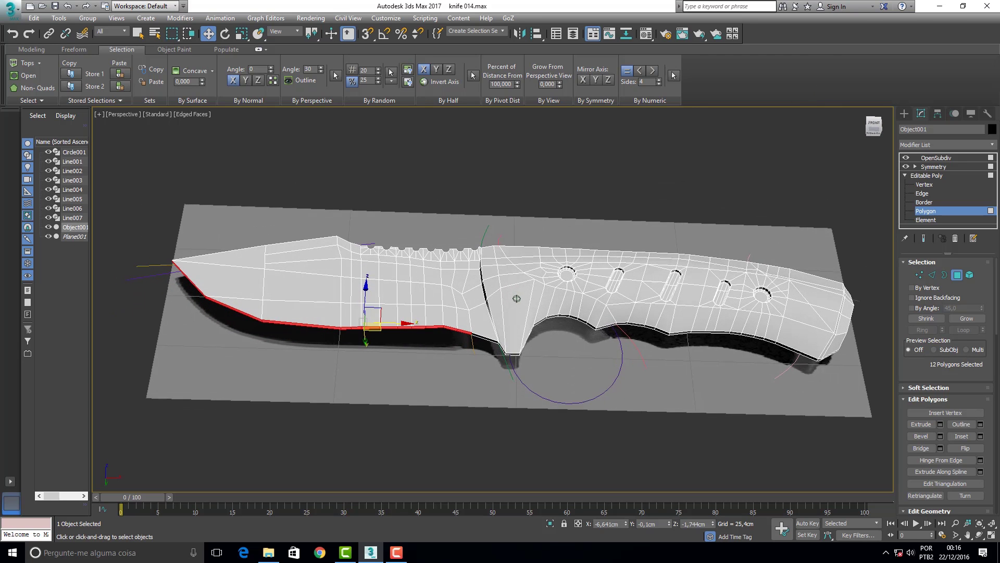
Turn on See-Through display in the knife's Object Properties
right_click(665, 165)
mouse_move(688, 270)
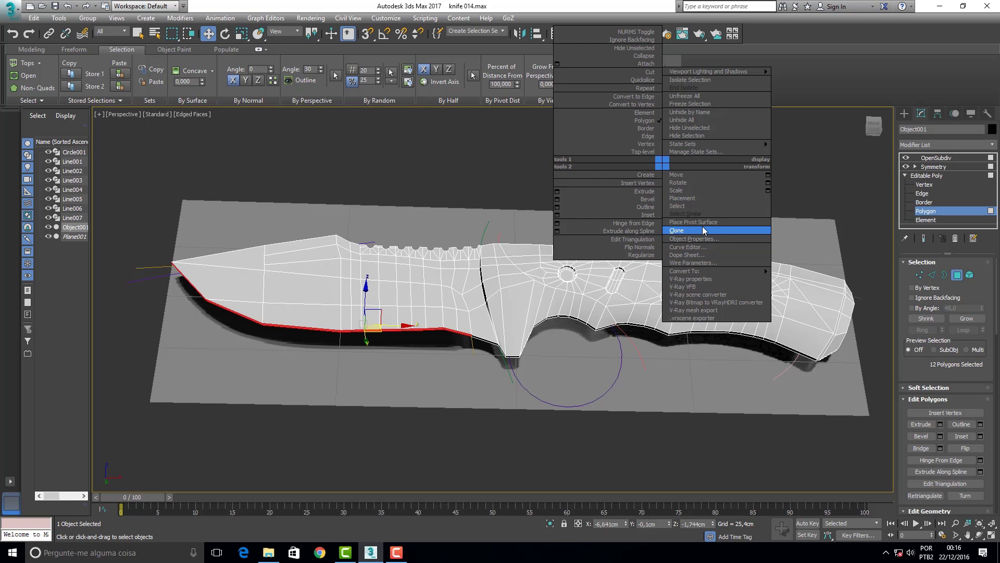
left_click(706, 239)
left_click(409, 285)
left_click(536, 422)
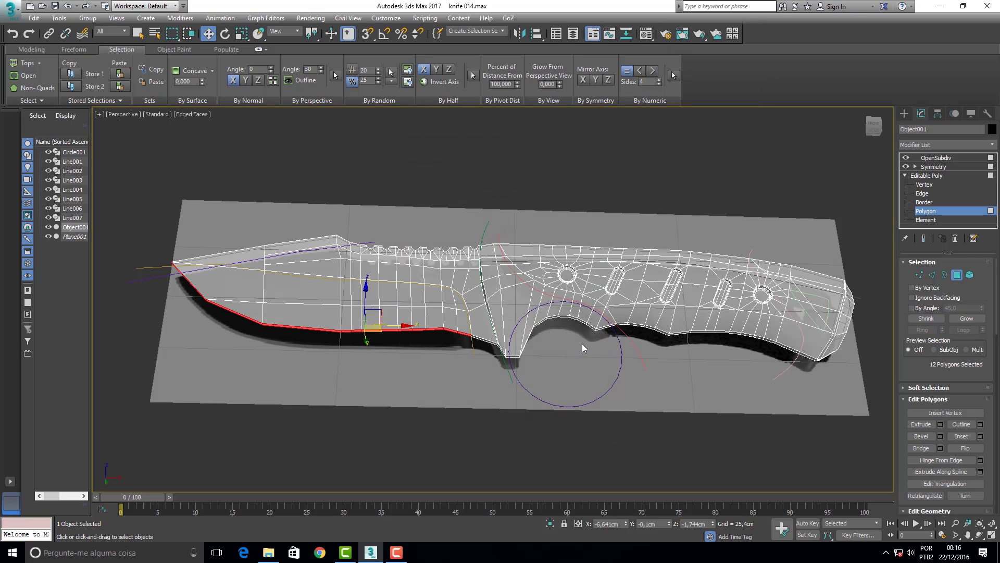
Preview an extrusion of the cutting-edge polygons with 0,5cm height
scroll(979, 284, "down", 2)
scroll(964, 303, "down", 1)
scroll(948, 323, "down", 1)
left_click(940, 337)
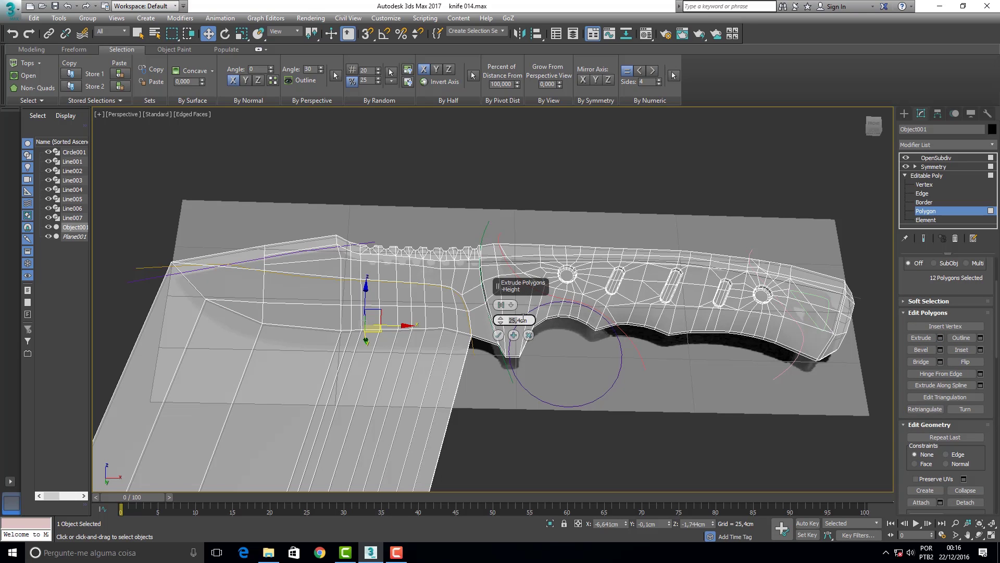
type(",")
key("Return")
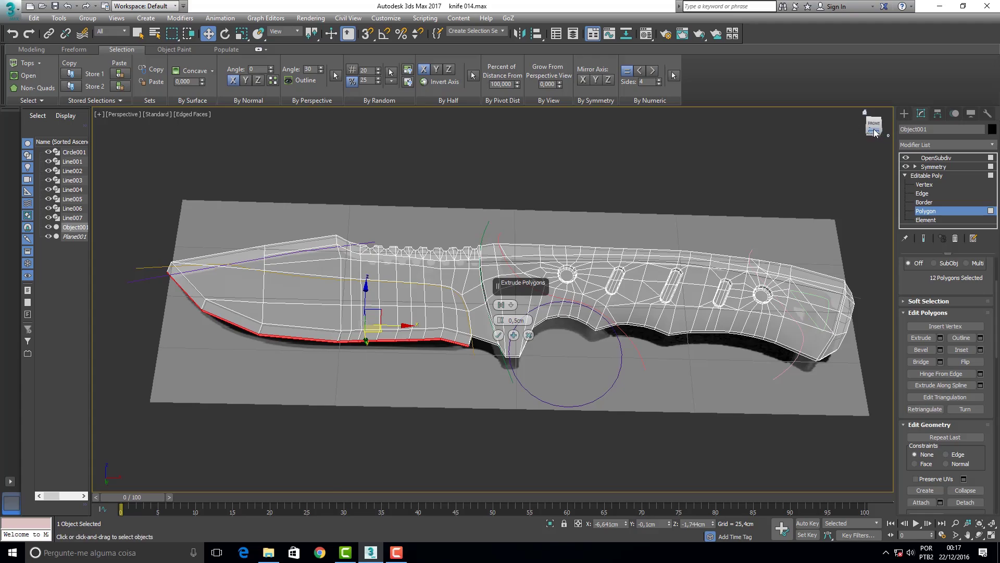
Undo the previous extrude and return to the selected cutting-edge polygons
left_click_drag(875, 133, 849, 134)
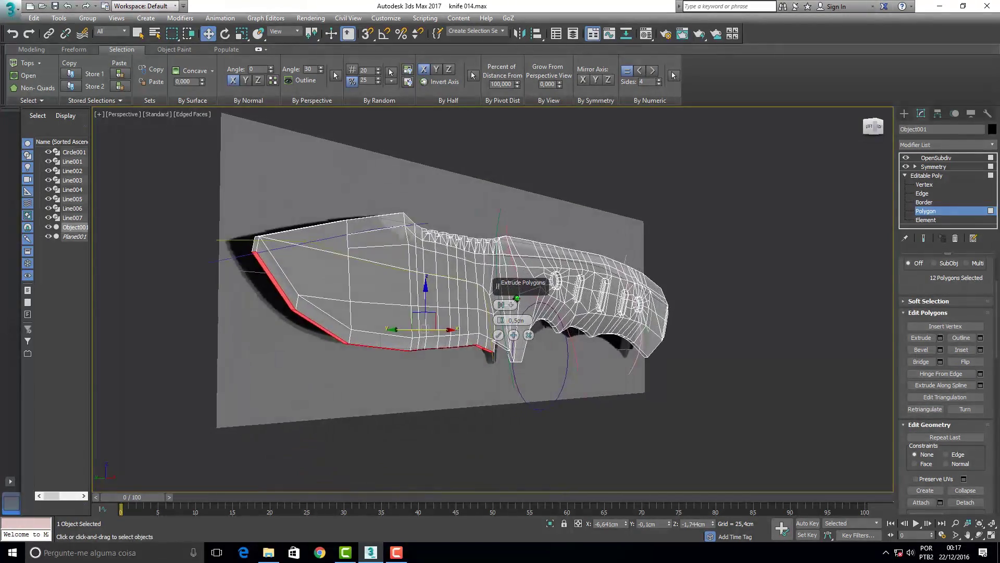
left_click_drag(849, 135, 870, 131)
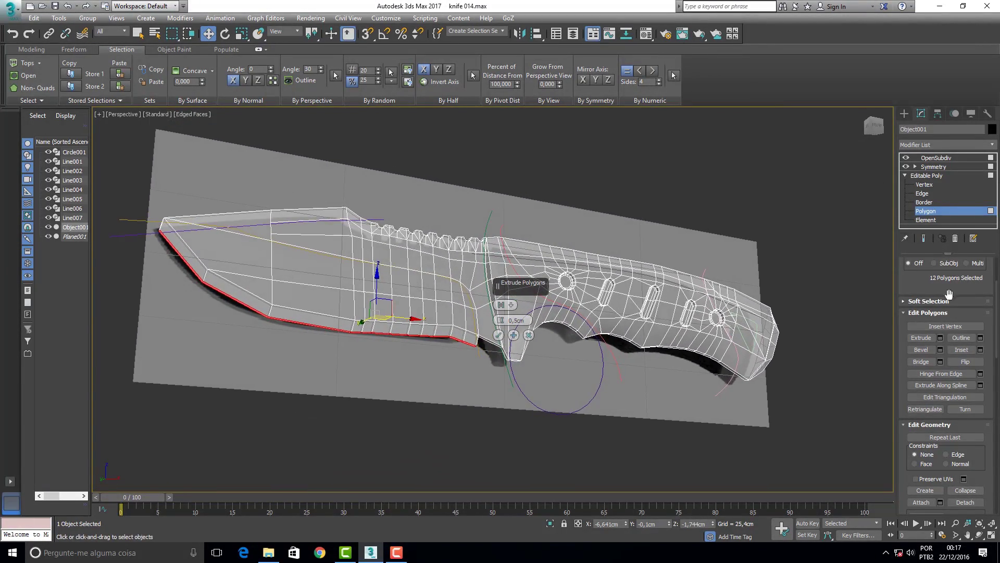
left_click_drag(925, 284, 930, 404)
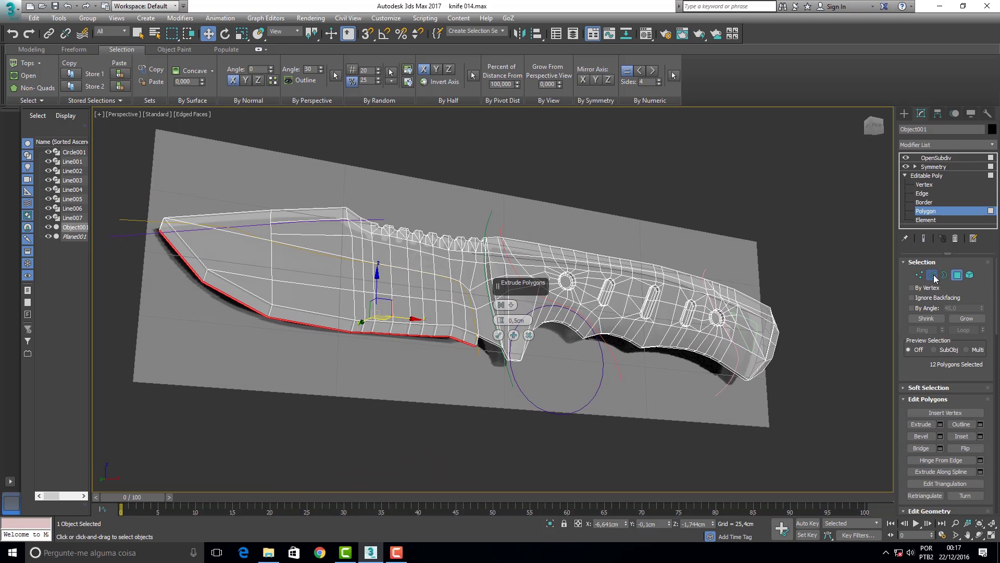
left_click(933, 276)
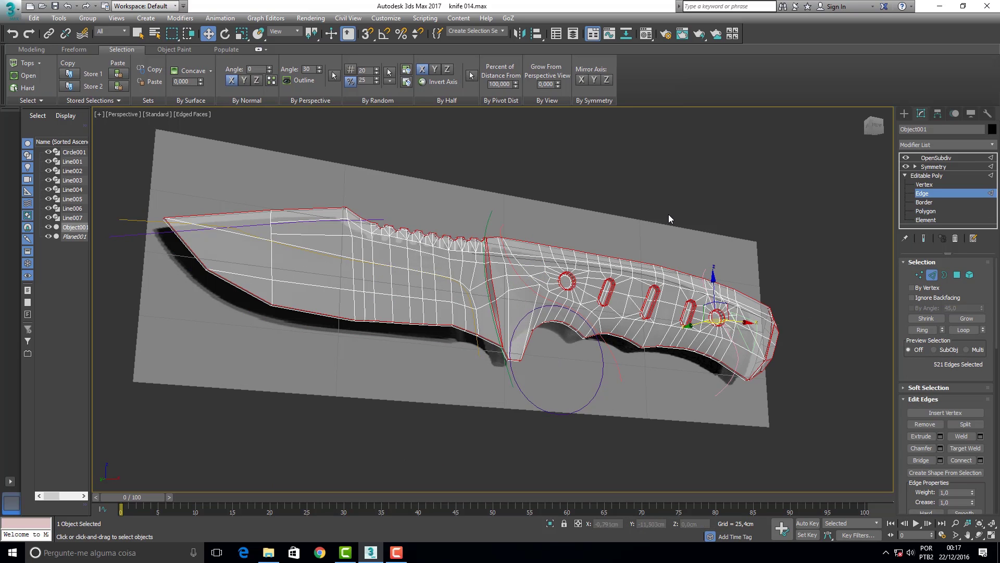
key("ctrl+z")
key("ctrl+z")
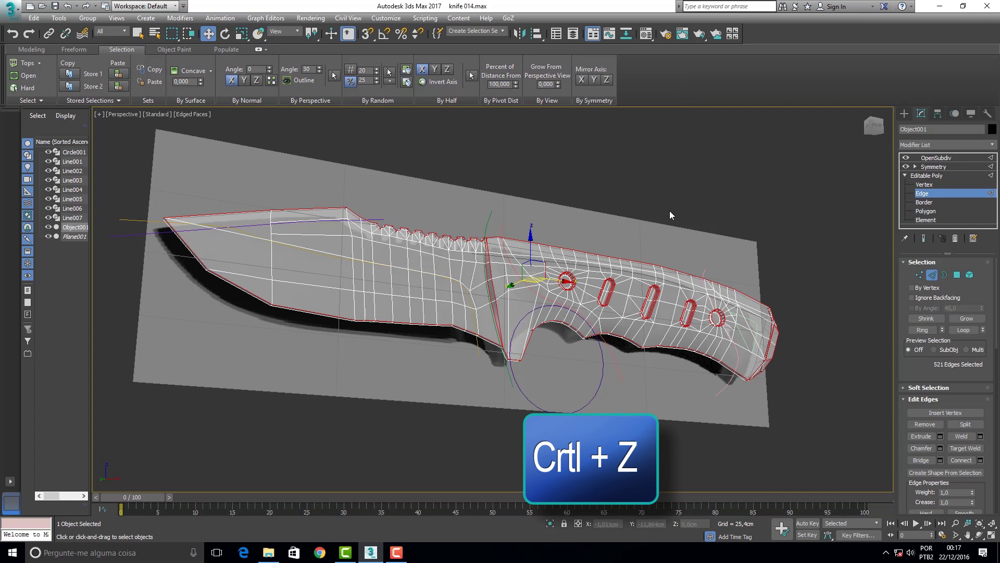
left_click(957, 275)
left_click(932, 424)
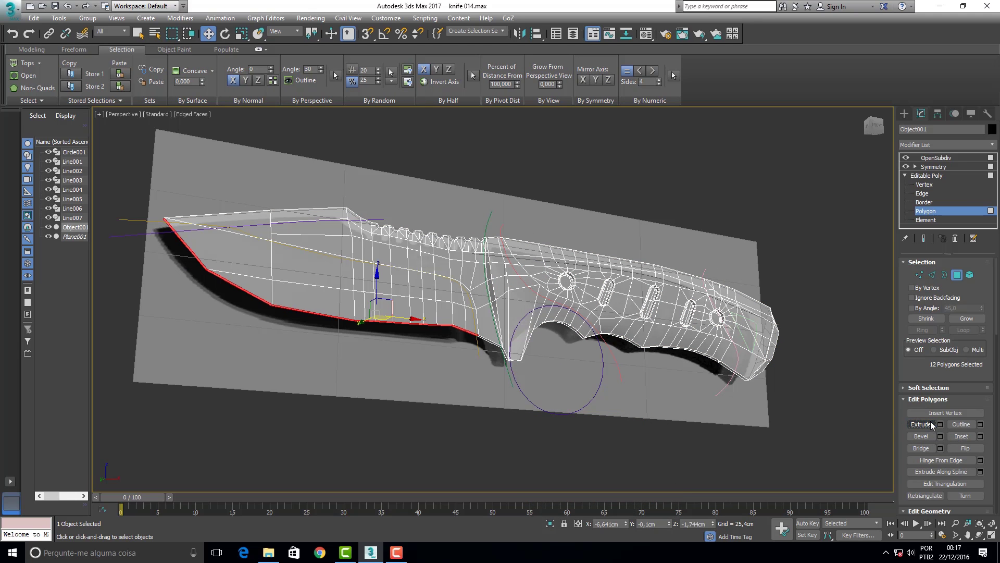
Commit a 0,5cm extrusion on the cutting-edge polygons
left_click(940, 424)
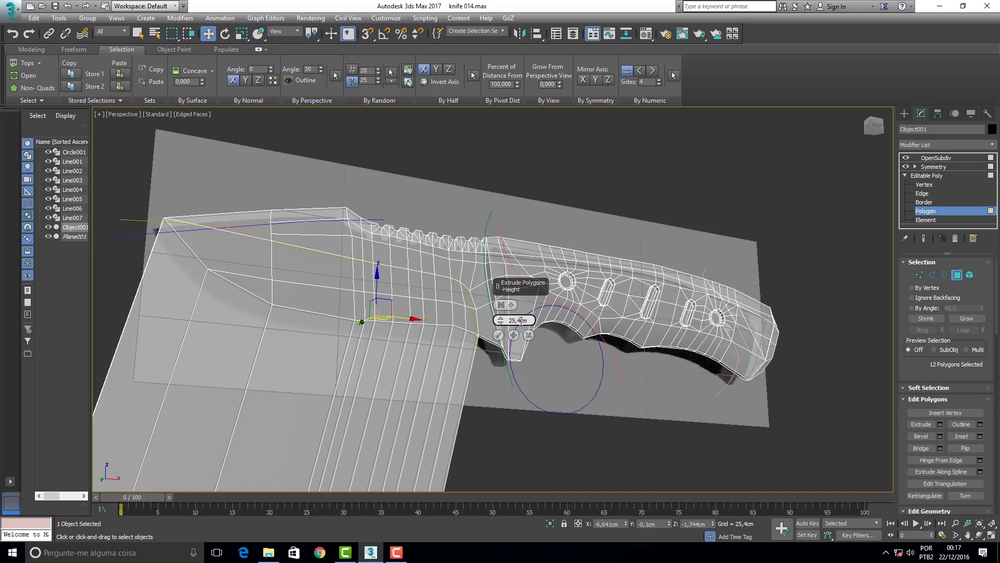
key("BackSpace")
type("5")
key("Return")
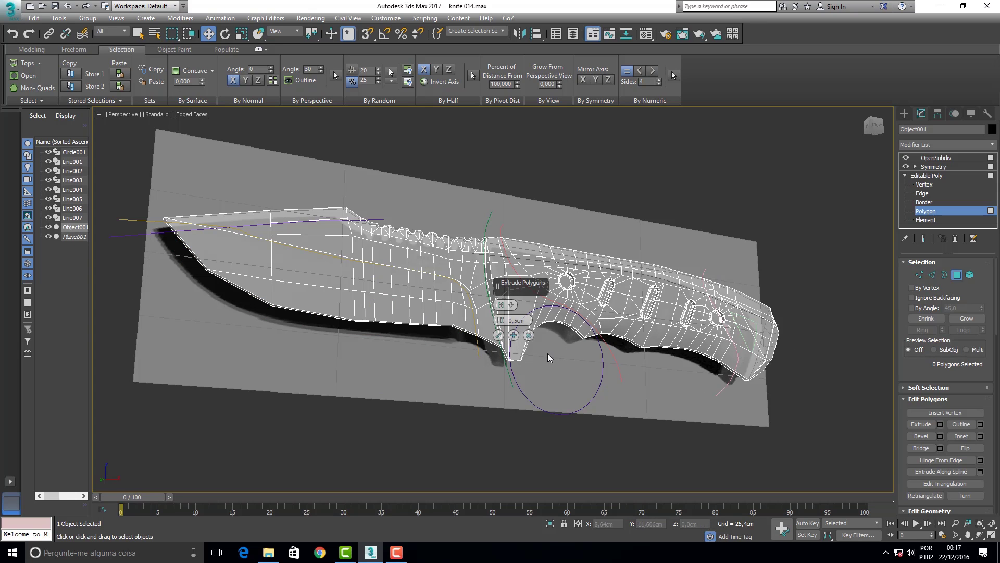
left_click(498, 335)
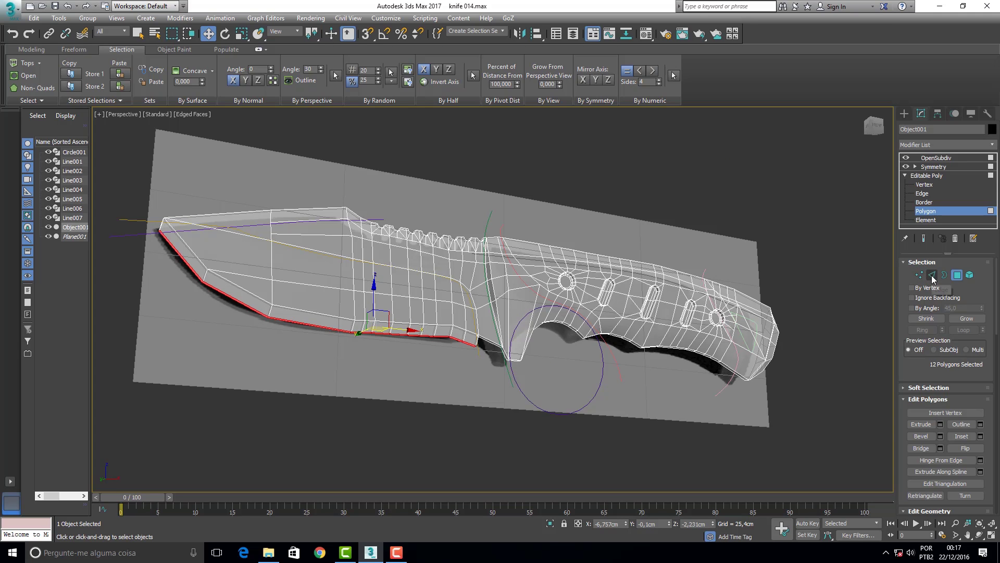
left_click(932, 275)
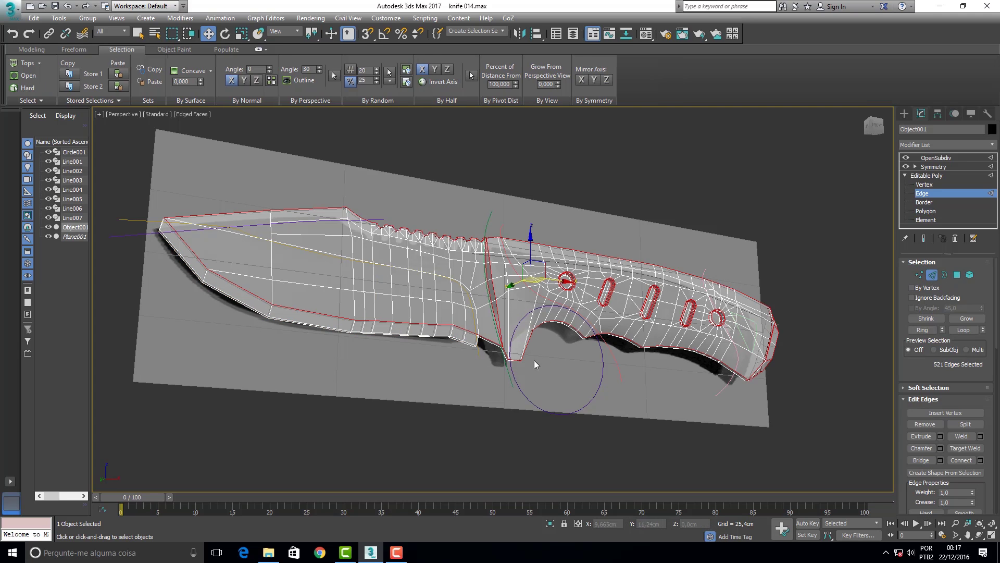
left_click(469, 344)
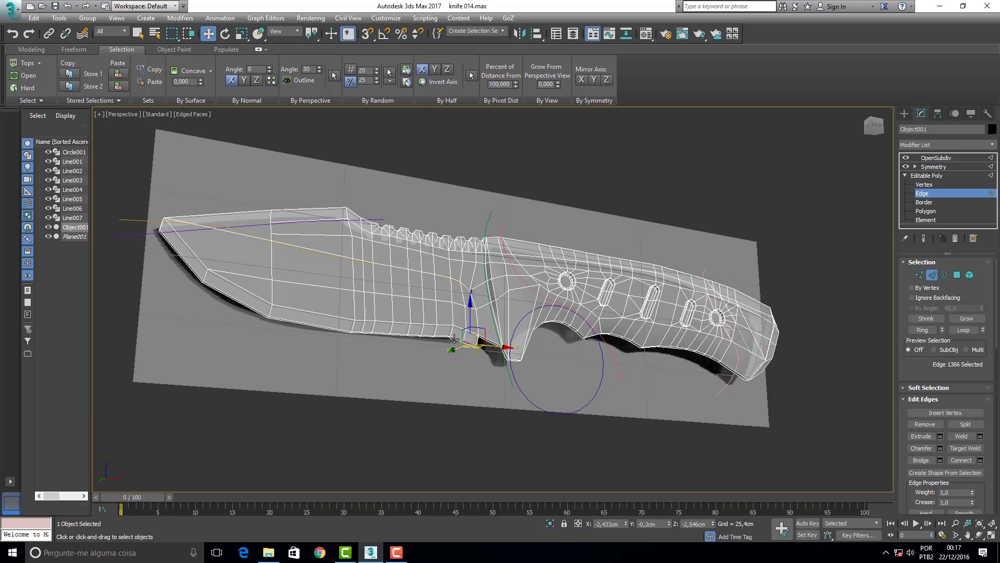
left_click(457, 342, "shift")
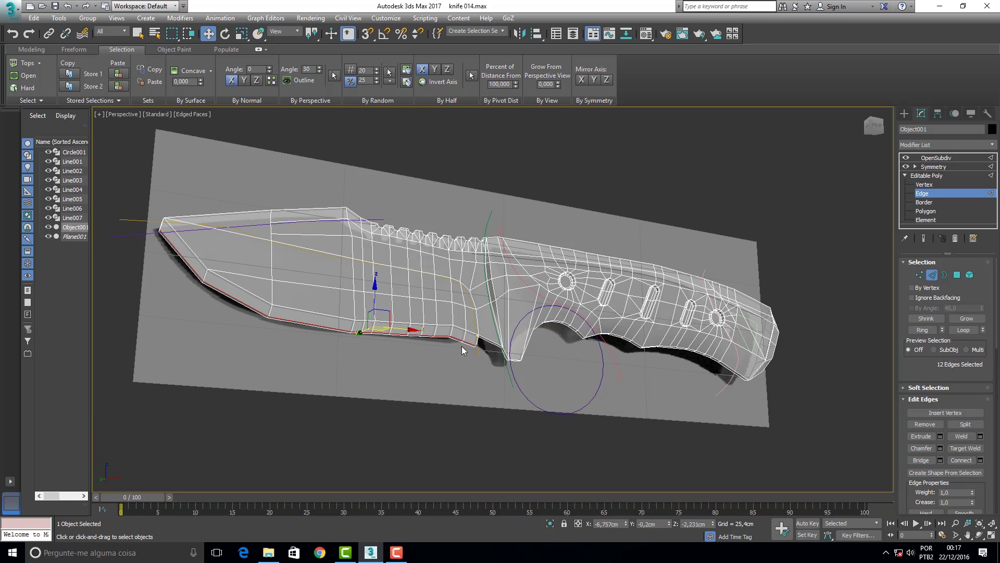
left_click(874, 128)
middle_click_drag(495, 292, 521, 234, "alt")
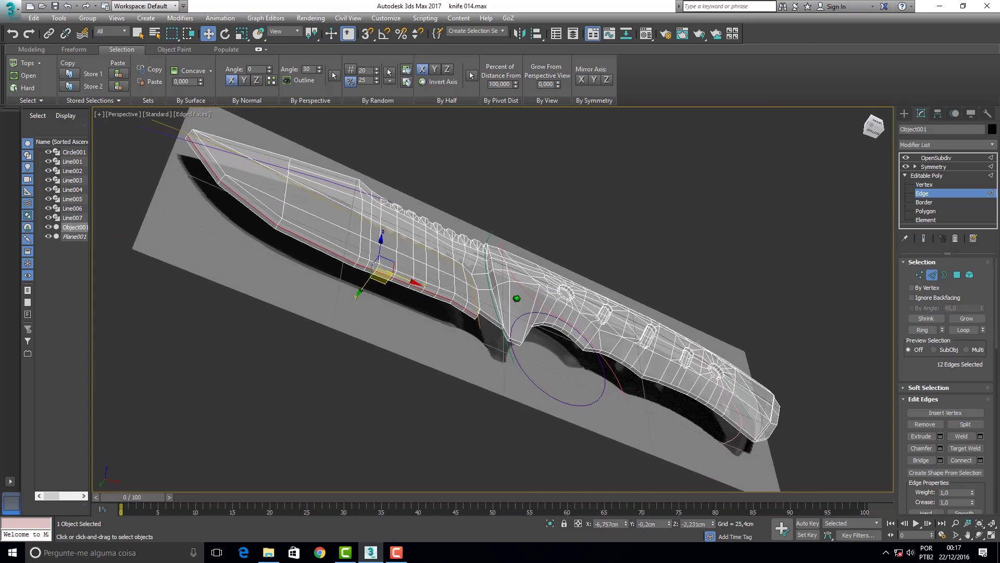
middle_click_drag(516, 298, 474, 311, "alt")
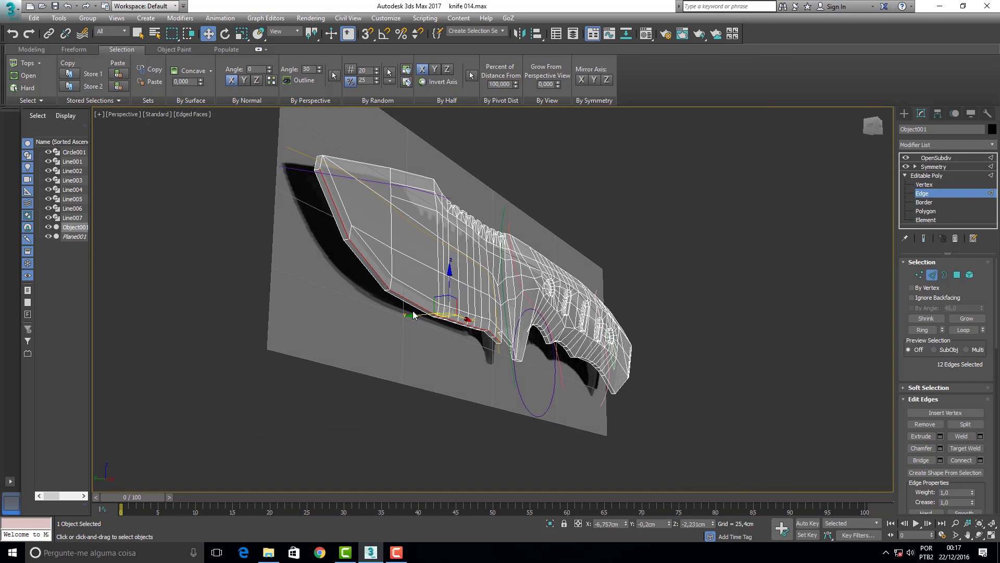
left_click_drag(411, 316, 407, 316)
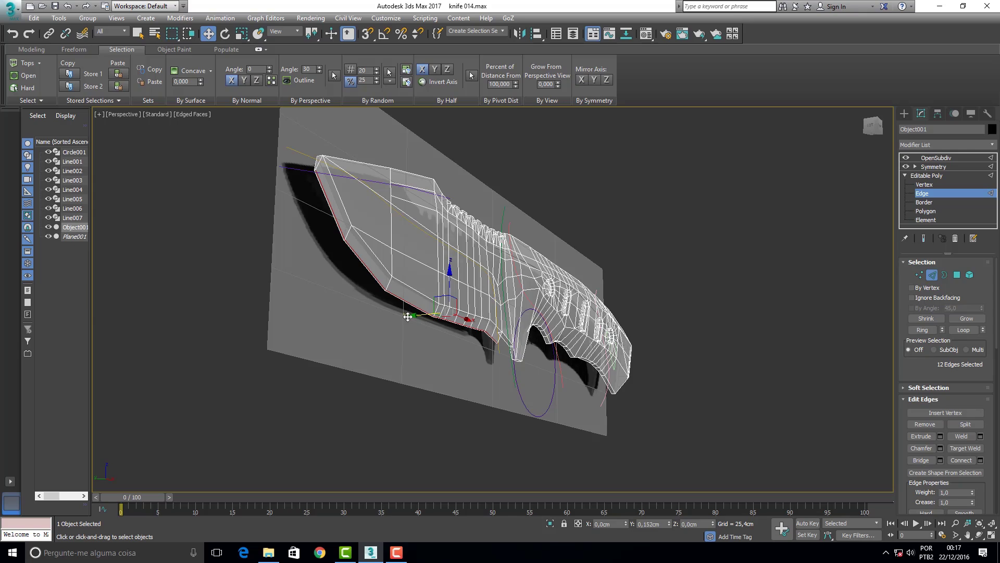
left_click(871, 126)
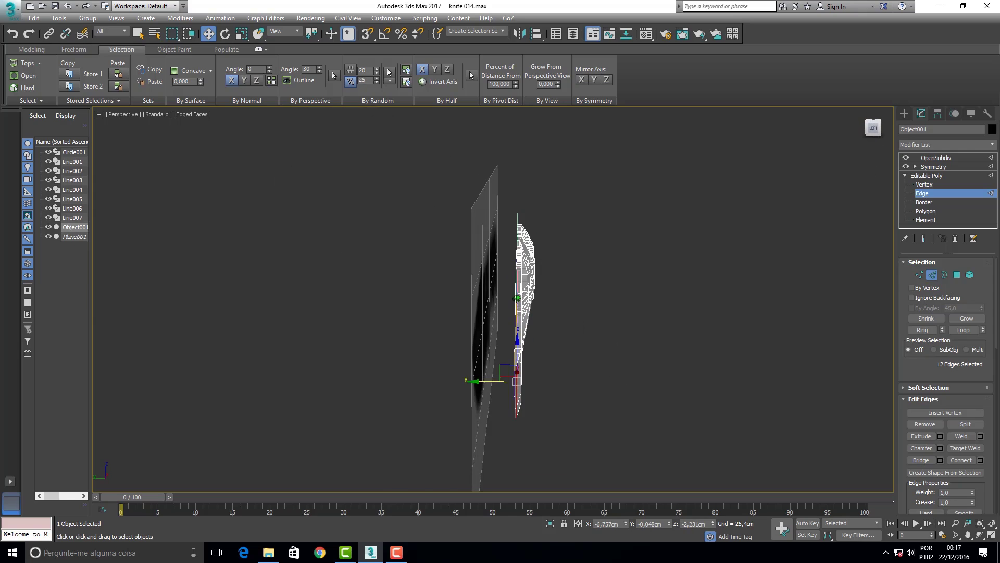
left_click_drag(873, 127, 886, 135)
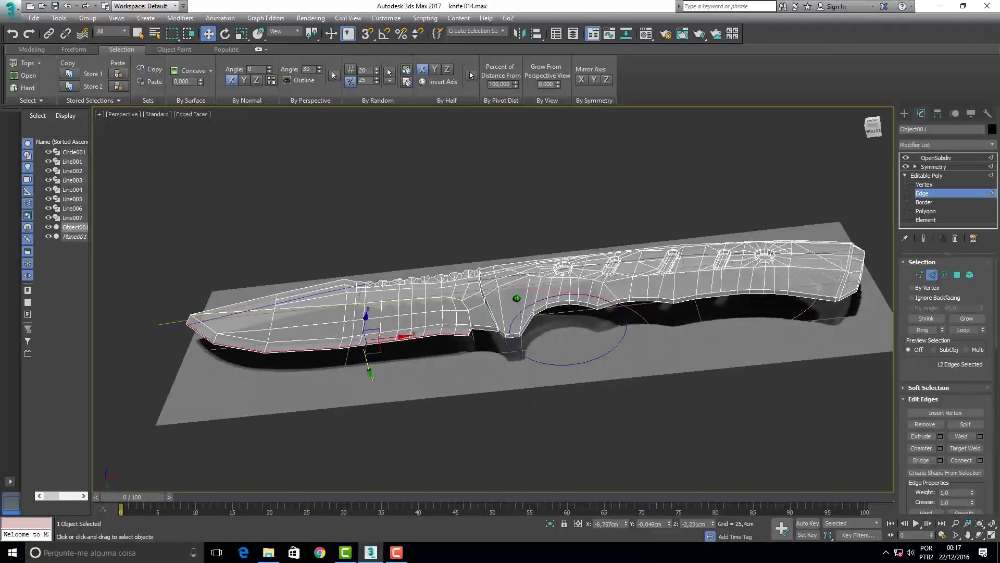
left_click(955, 523)
Inspect the blade's lower edge up close, then switch to Vertex sub-object level
left_click_drag(401, 349, 397, 340)
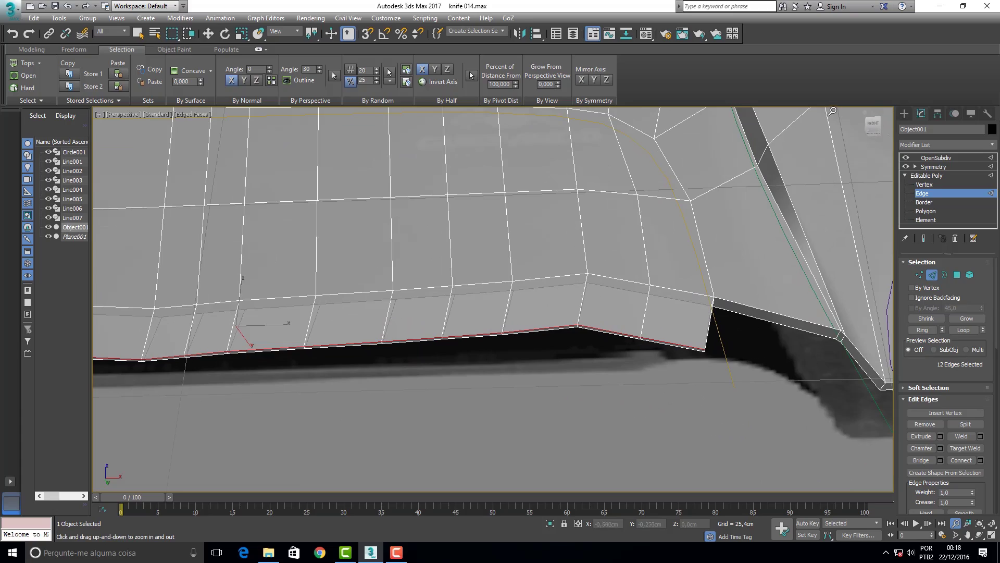
left_click_drag(873, 127, 400, 348)
middle_click_drag(401, 348, 400, 348, "alt")
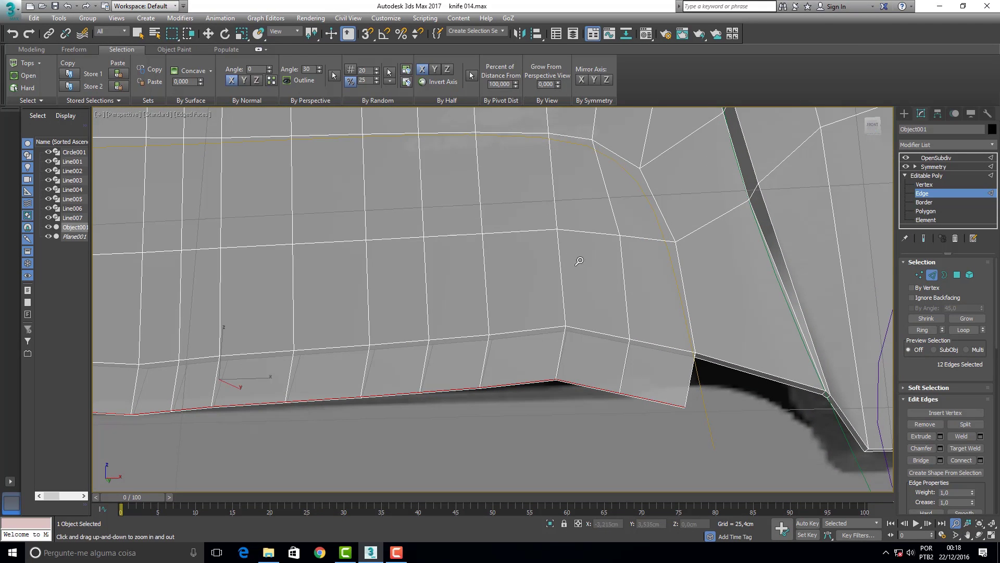
left_click_drag(535, 232, 476, 286)
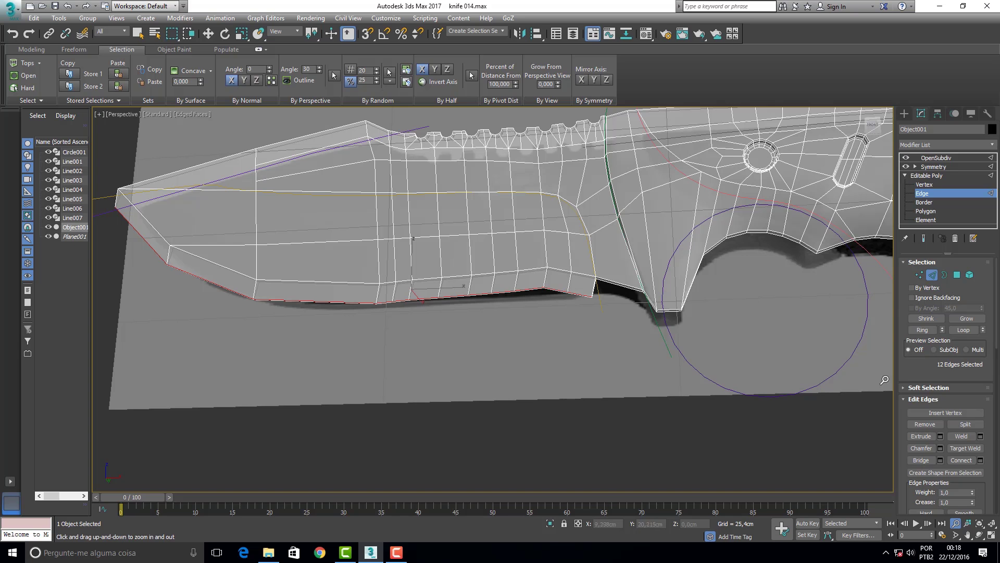
left_click(979, 534)
left_click_drag(521, 271, 503, 233)
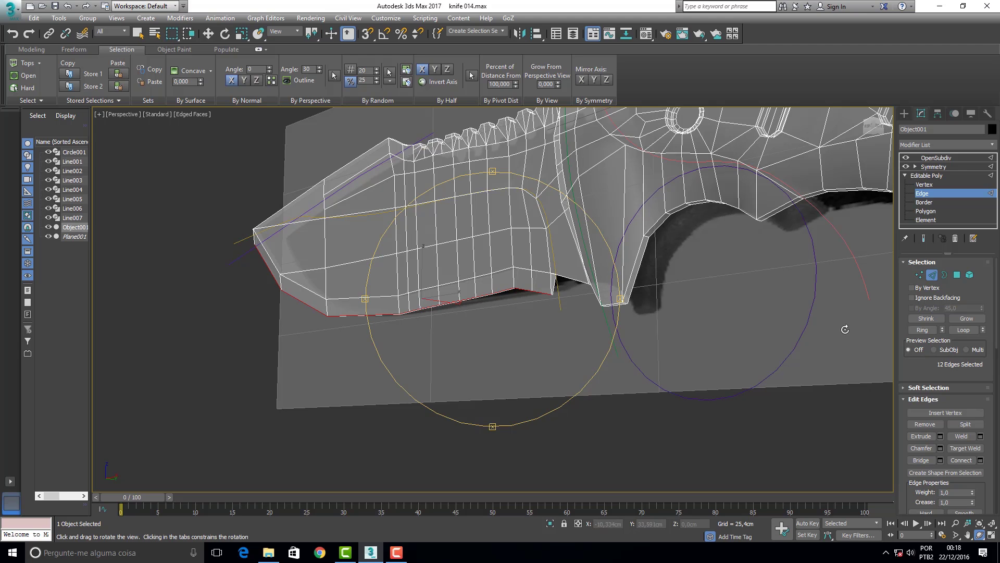
left_click(919, 274, "ctrl")
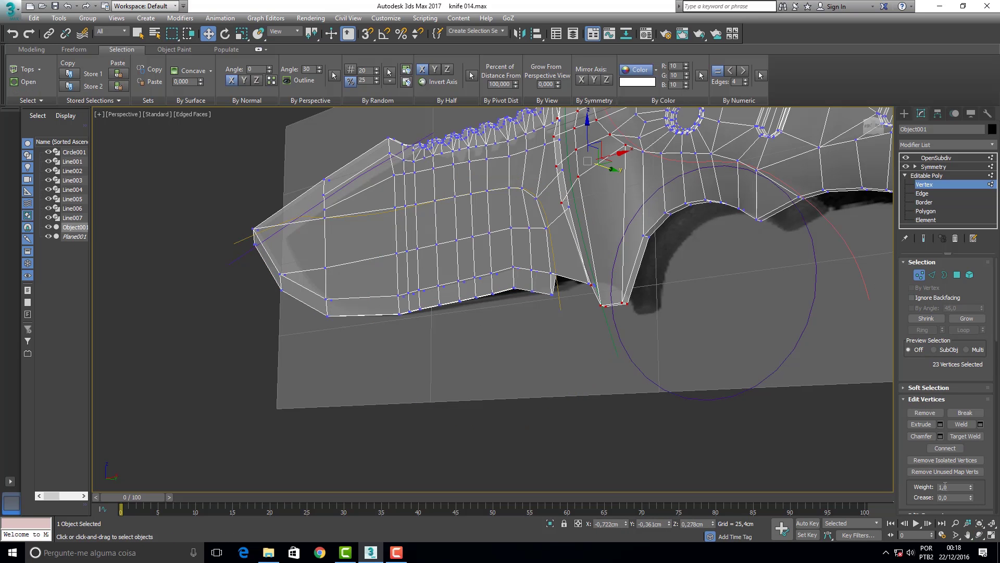
Target Weld the stray vertices at the rear notch into their neighbouring vertices
left_click(956, 523)
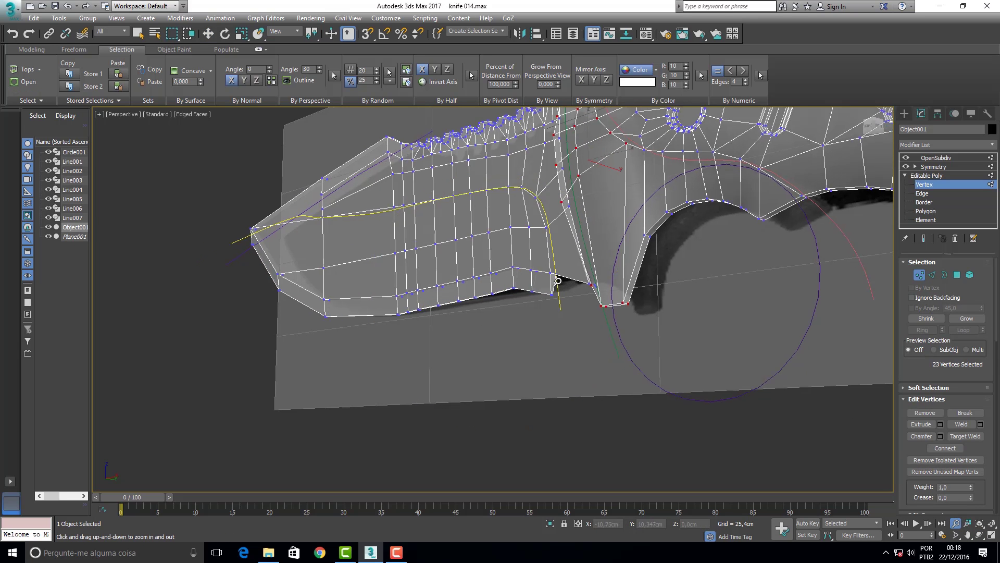
left_click_drag(558, 282, 559, 254)
left_click(965, 436)
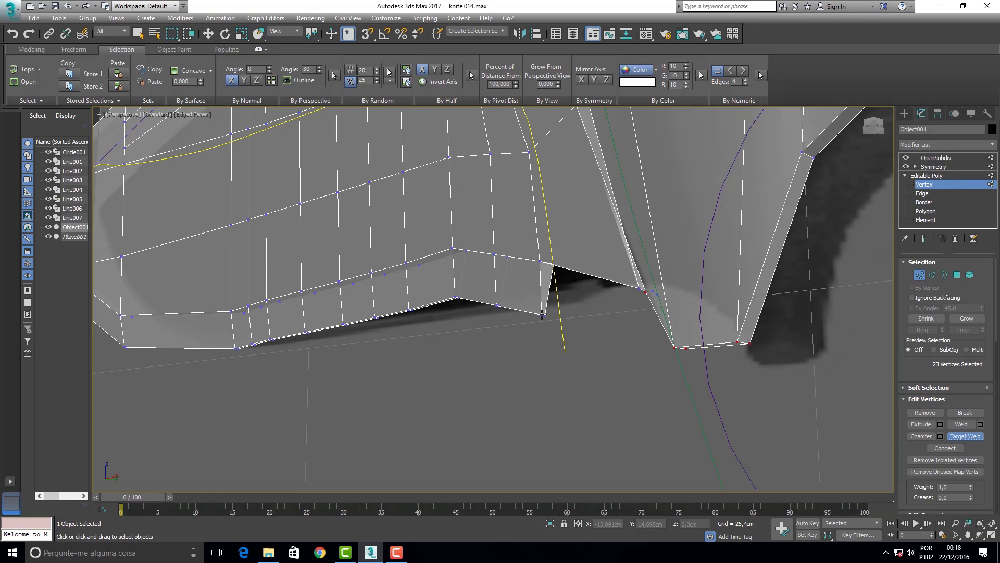
left_click(539, 260)
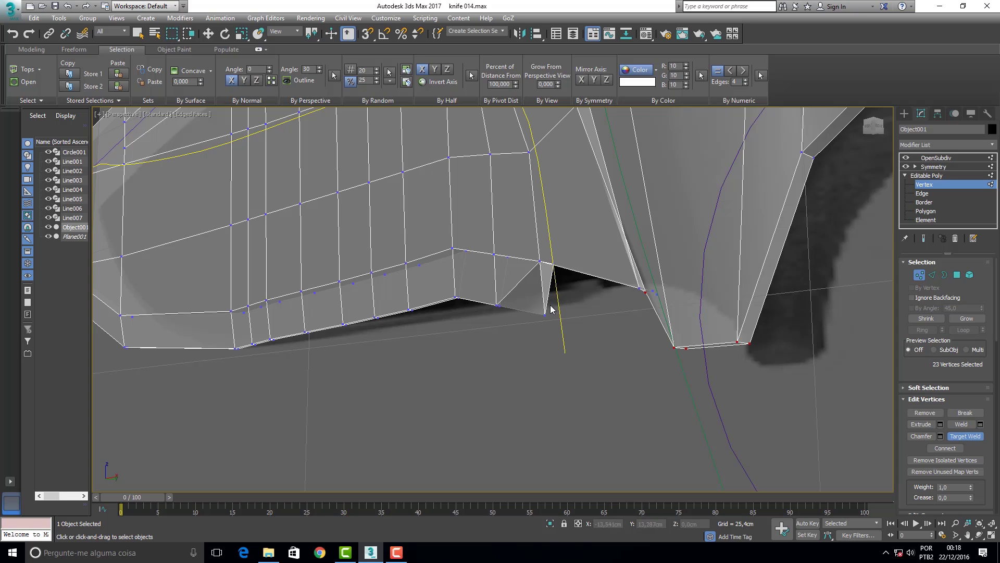
left_click(553, 266)
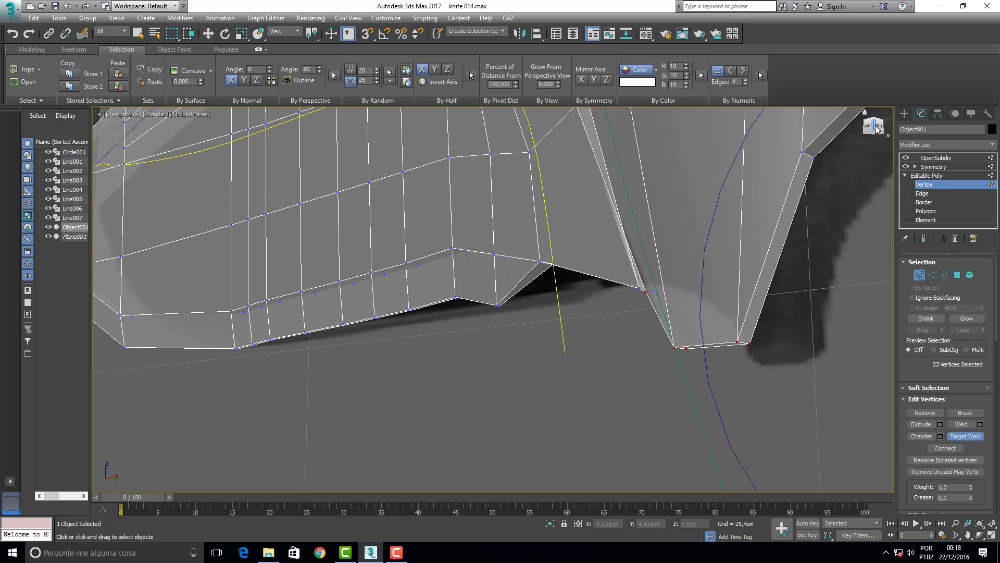
left_click(877, 130)
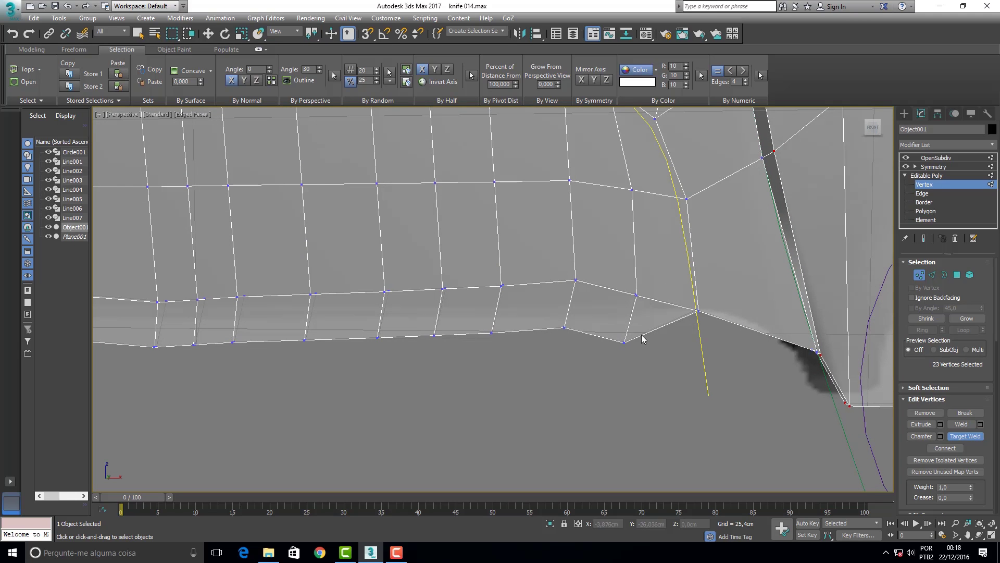
key("w")
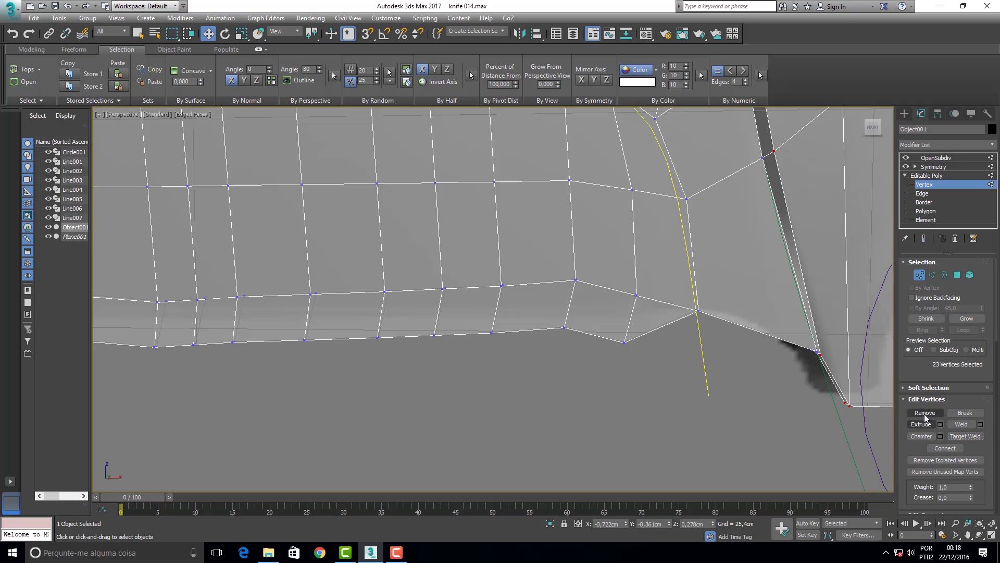
Select the vertex pair at the yellow guide curve and move it slightly down on Z
left_click_drag(621, 364, 638, 329)
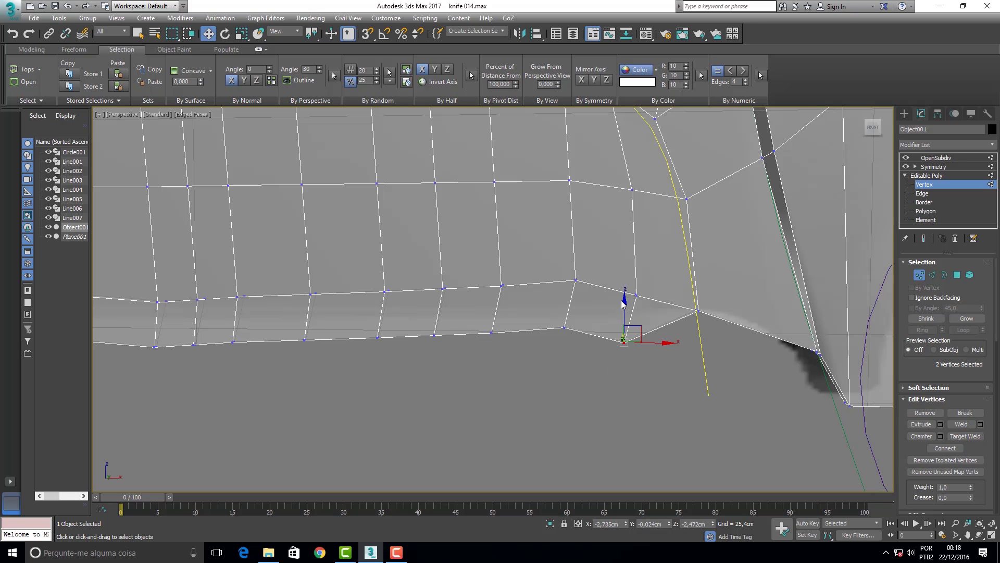
left_click(633, 313)
mouse_move(610, 365)
left_mouse_down()
mouse_move(635, 332)
mouse_move(620, 293)
left_mouse_up()
left_click_drag(691, 305, 715, 325)
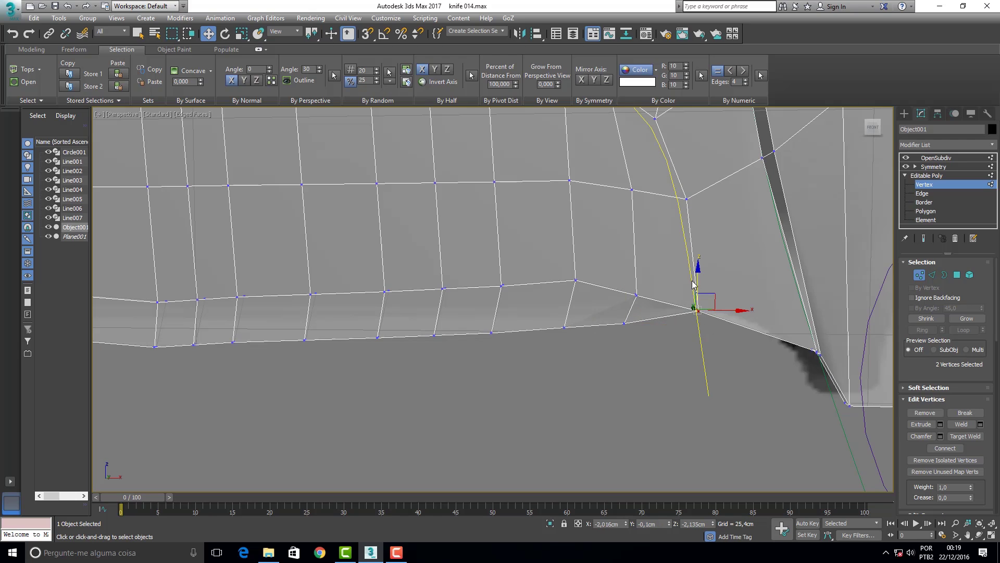
left_click_drag(698, 290, 657, 329)
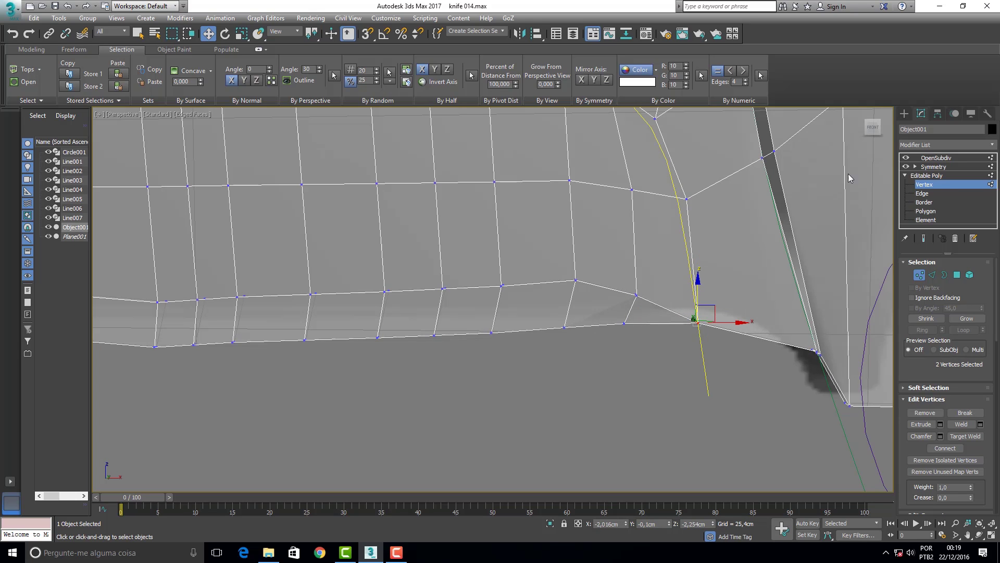
left_click_drag(871, 130, 837, 270)
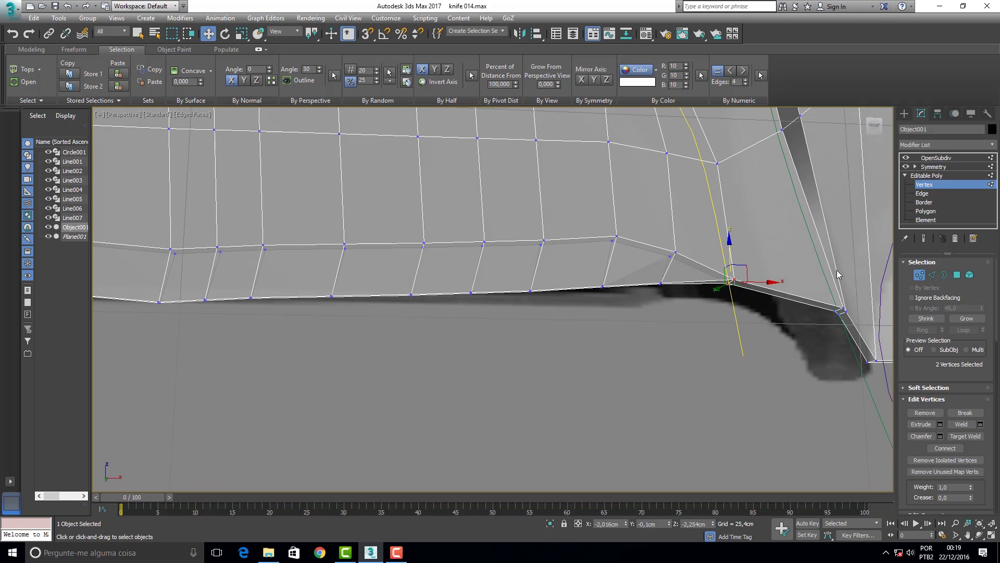
Move the two rear-corner vertices of the blade edge left and up
left_click(842, 309)
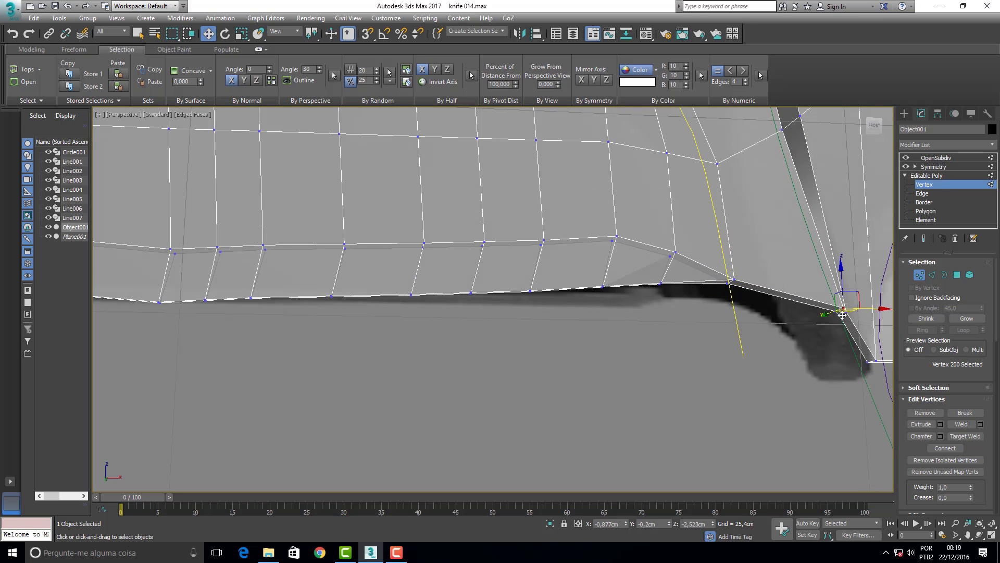
left_click(860, 322)
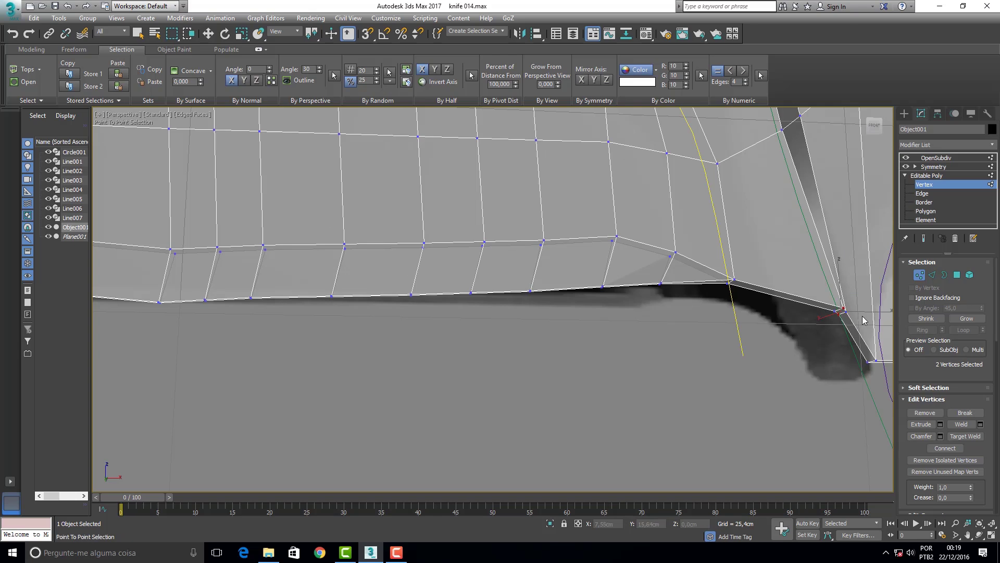
left_click(843, 309, "ctrl")
key("w")
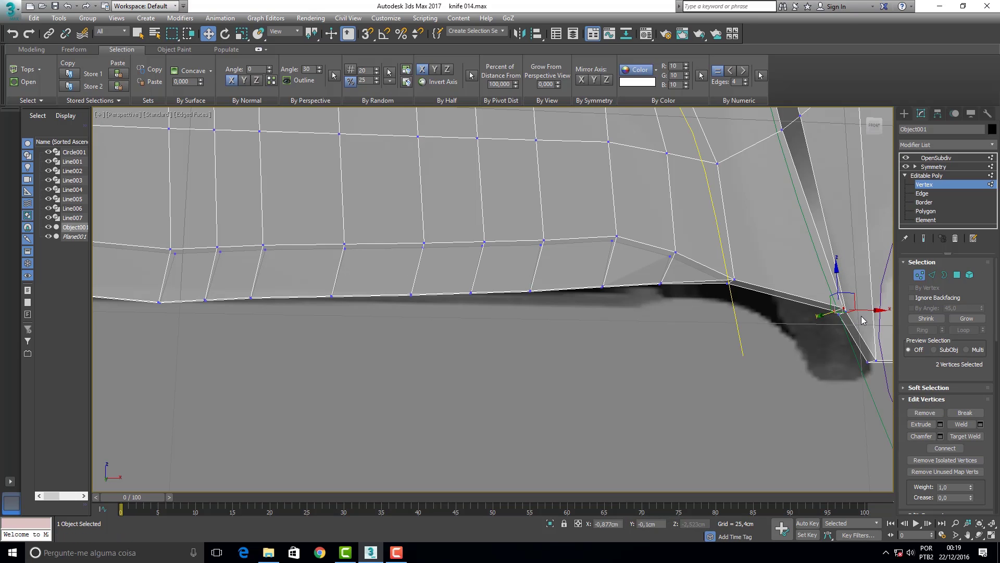
mouse_move(858, 306)
left_mouse_down()
mouse_move(824, 282)
mouse_move(812, 285)
left_mouse_up()
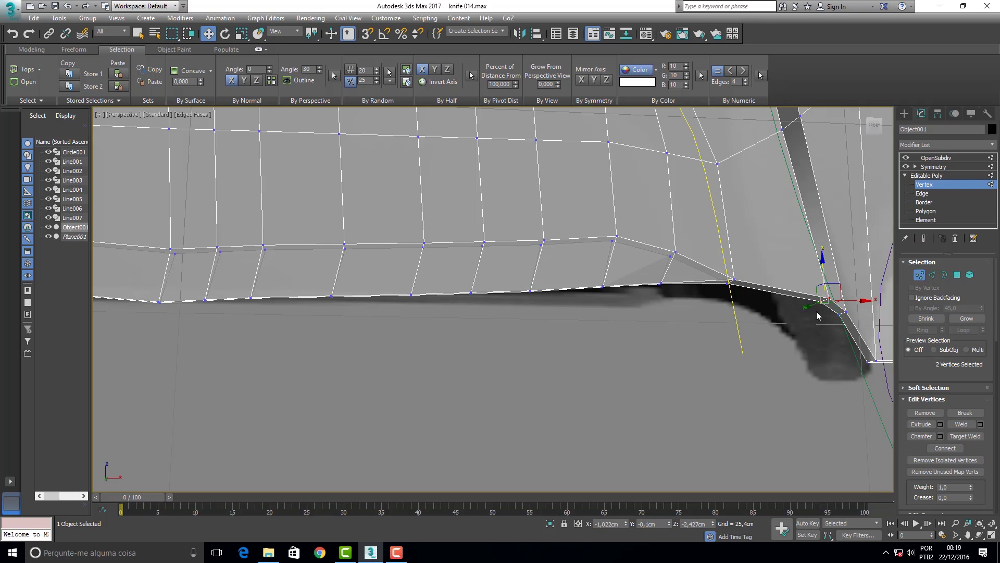
left_click_drag(855, 300, 853, 300)
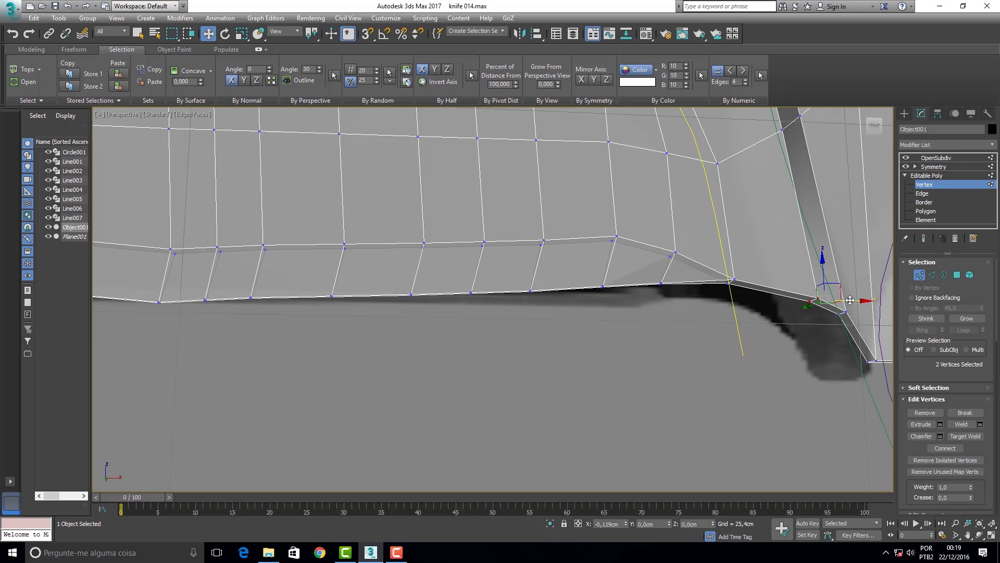
Orbit, zoom out and pan to frame the whole knife
middle_click_drag(564, 269, 558, 281)
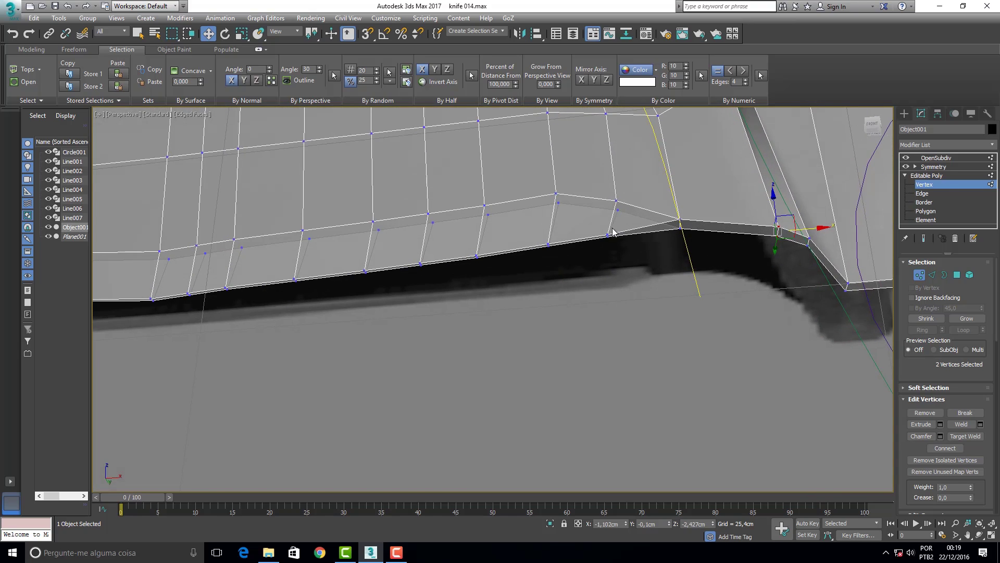
middle_click_drag(557, 282, 557, 282, "alt")
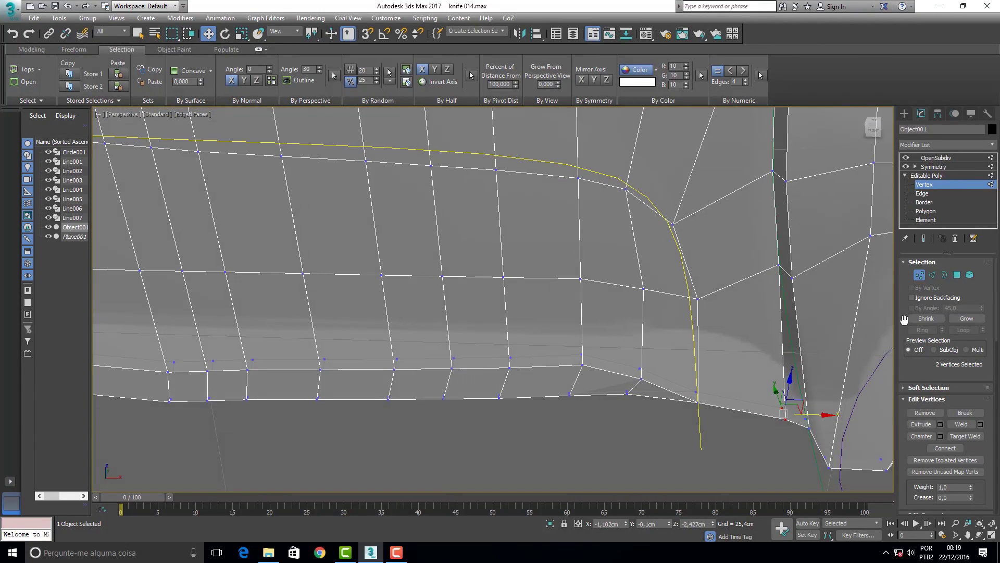
left_click(956, 524)
left_click_drag(421, 229, 422, 282)
left_click(968, 536)
mouse_move(620, 308)
left_mouse_down()
mouse_move(513, 252)
mouse_move(710, 301)
mouse_move(562, 270)
mouse_move(524, 287)
left_mouse_up()
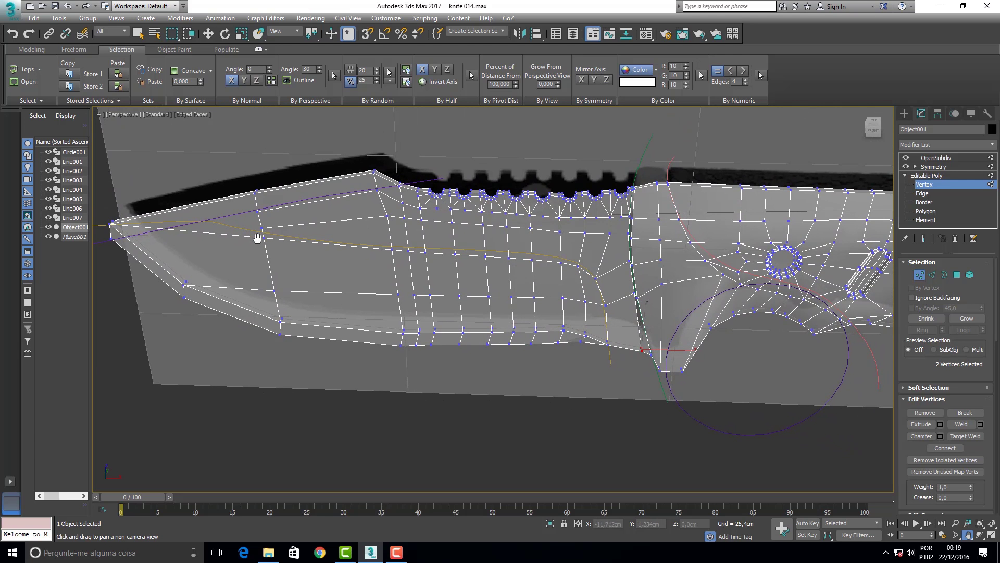
Set the viewport to Front, zoom in on the blade, and enter Polygon level
mouse_move(574, 266)
left_mouse_down()
mouse_move(634, 239)
mouse_move(598, 272)
mouse_move(563, 272)
left_mouse_up()
left_click(122, 113)
left_click(157, 200)
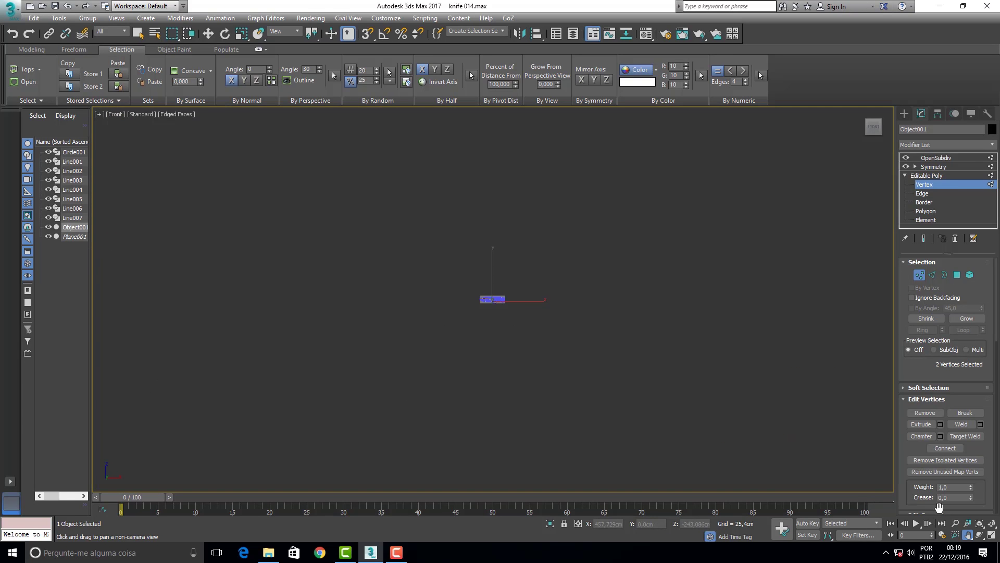
left_click(996, 527)
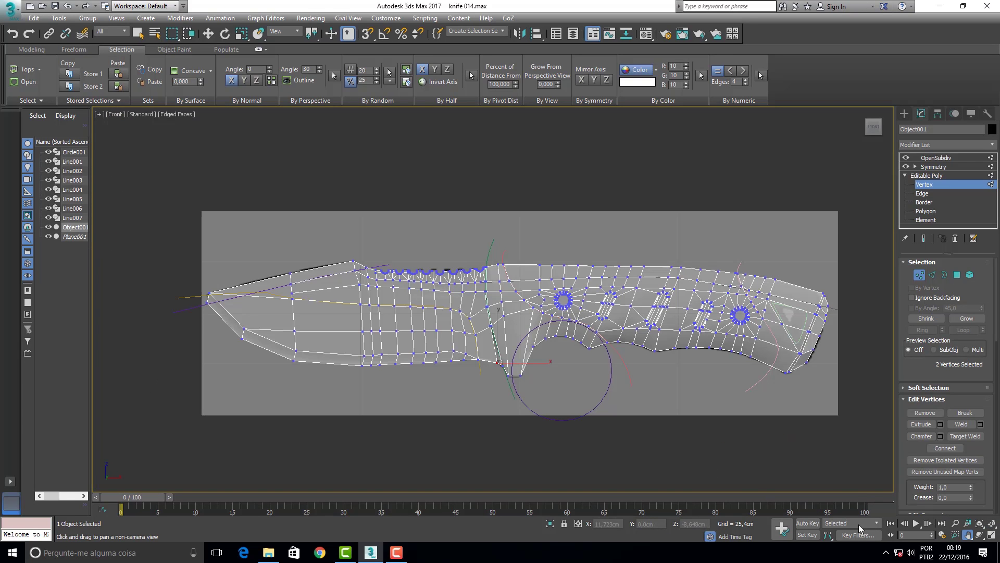
left_click(958, 524)
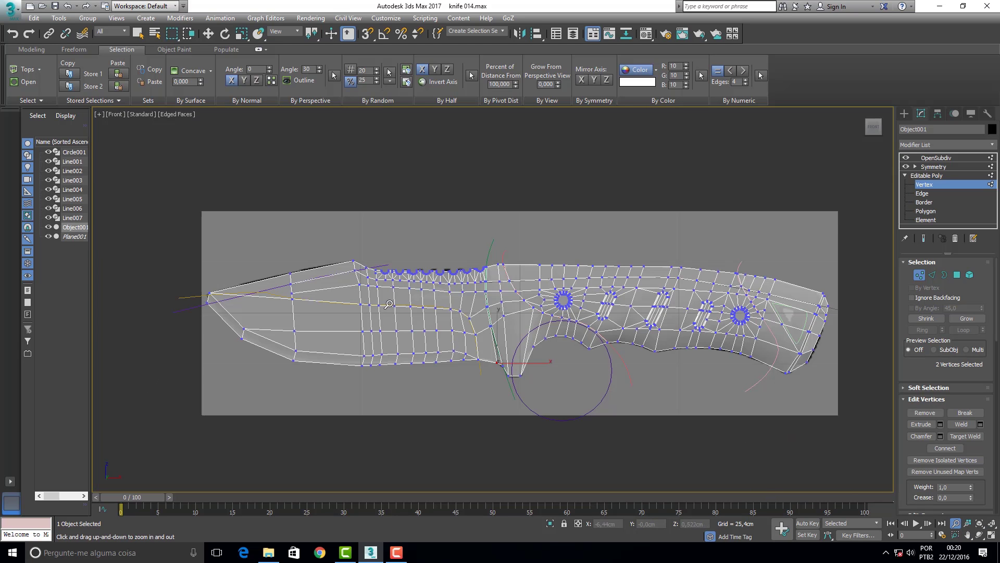
left_click_drag(297, 304, 295, 271)
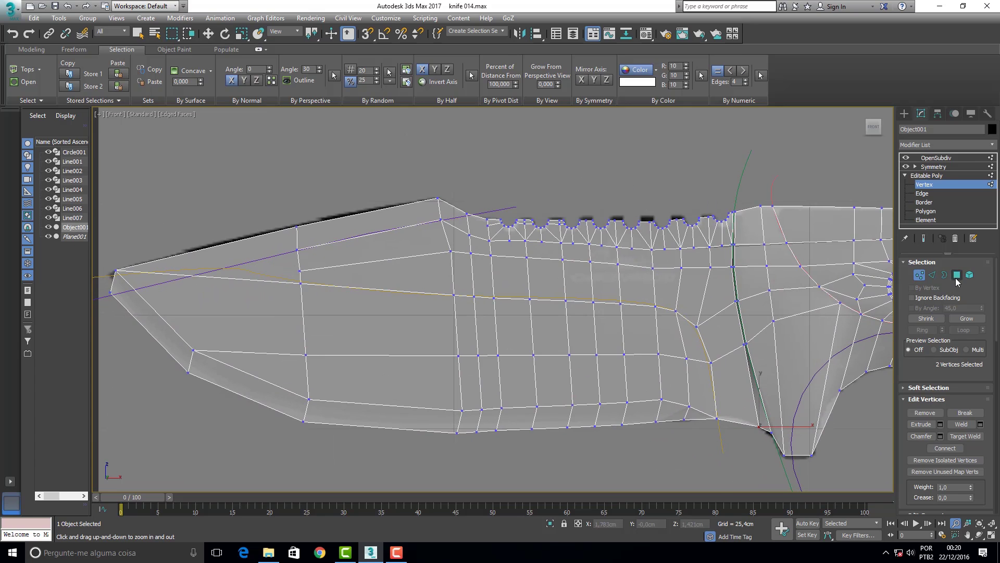
left_click(957, 275)
Cut a new edge from the blade edge to the tip, then switch to Vertex level
scroll(952, 362, "down", 10)
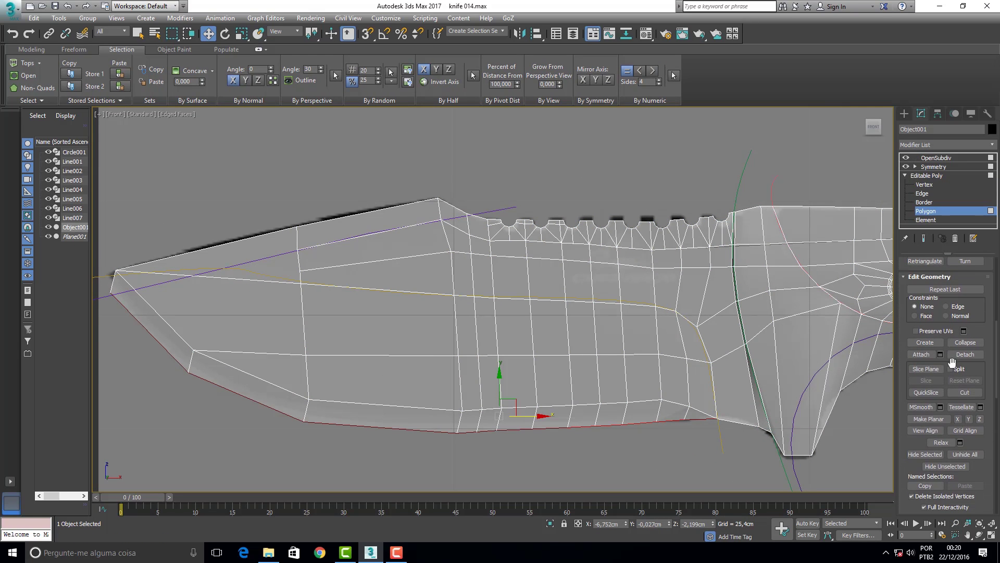
left_click(970, 395)
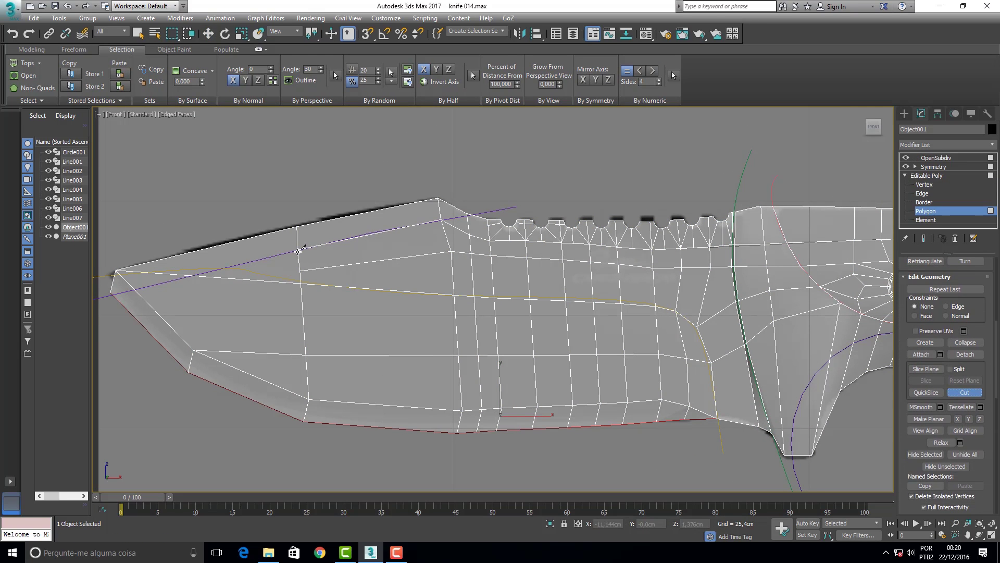
left_click(296, 249)
left_click(117, 299)
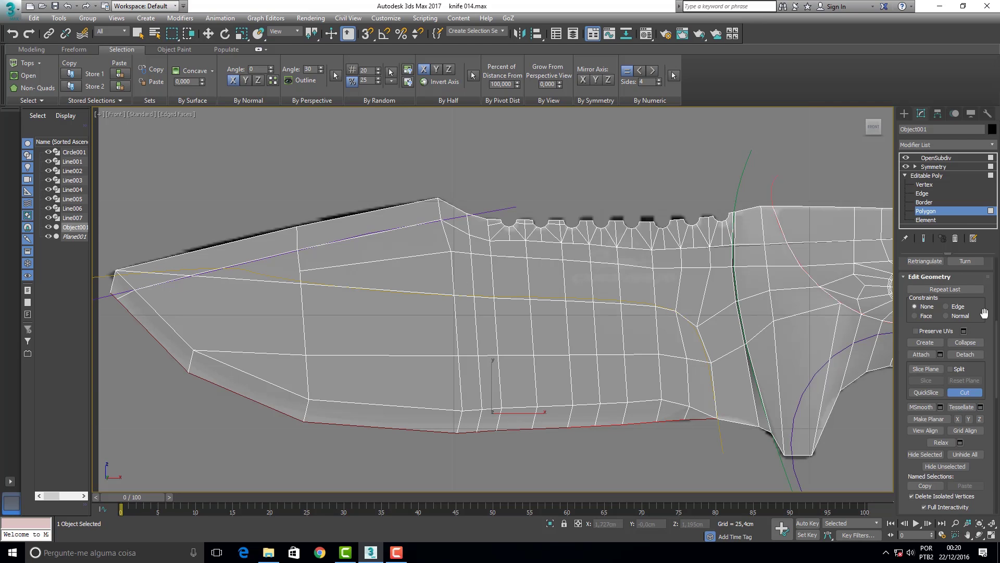
scroll(984, 313, "up", 3)
scroll(984, 313, "up", 2)
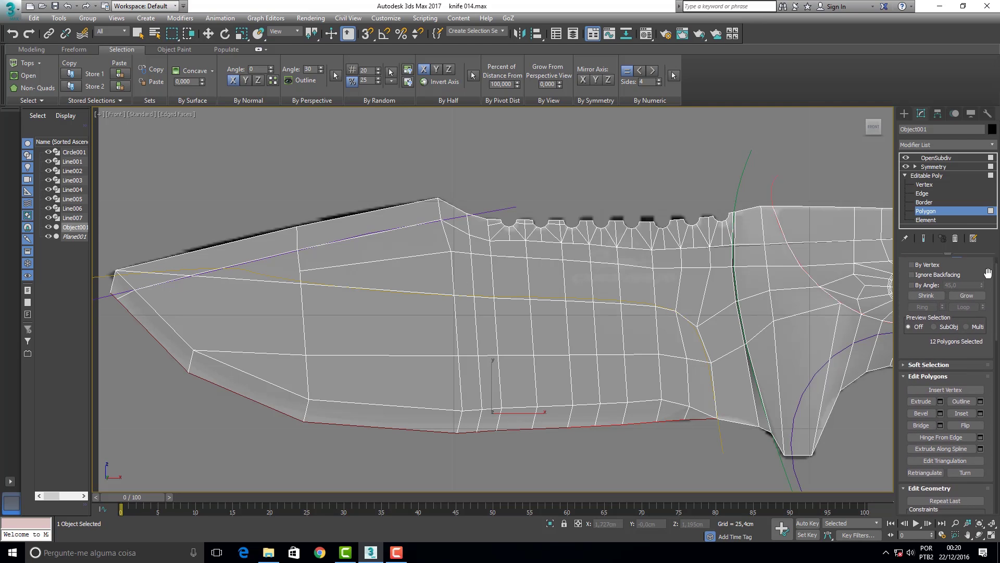
scroll(988, 273, "up", 1)
key("1")
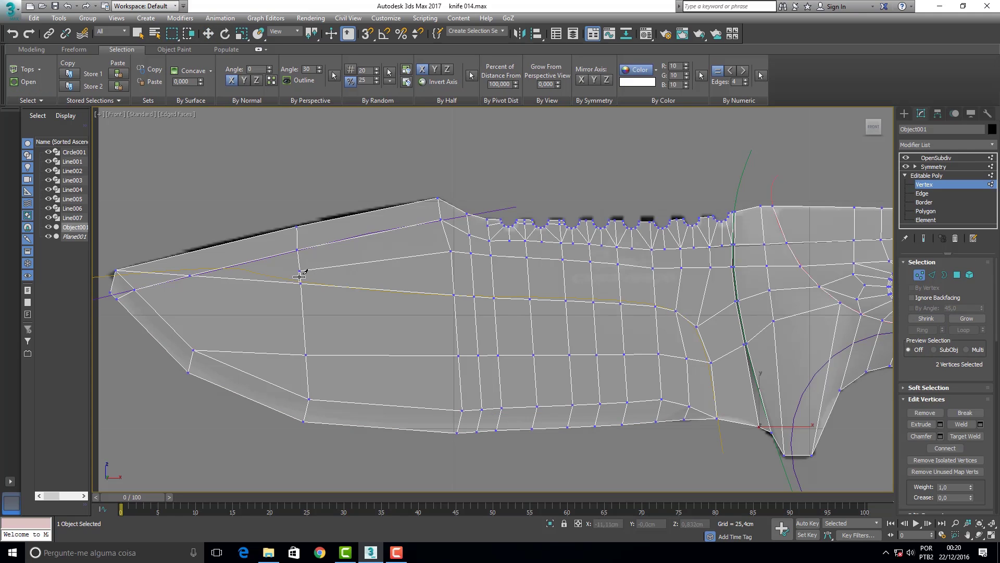
Move the two new tip-cut vertices slightly toward the handle and check them from an angle
left_click(208, 34)
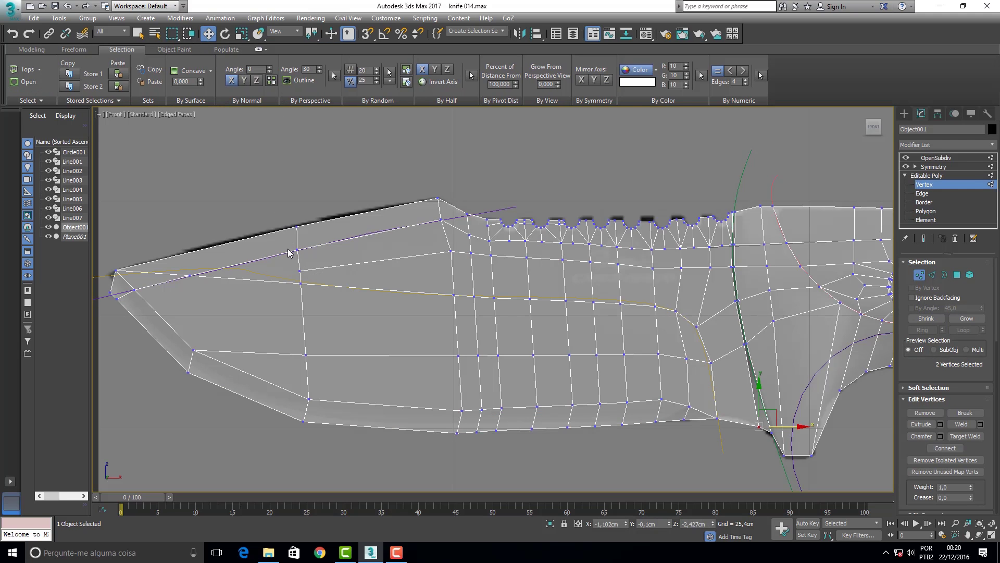
left_click(302, 269)
mouse_move(328, 269)
left_mouse_down()
mouse_move(339, 269)
mouse_move(322, 244)
left_mouse_up()
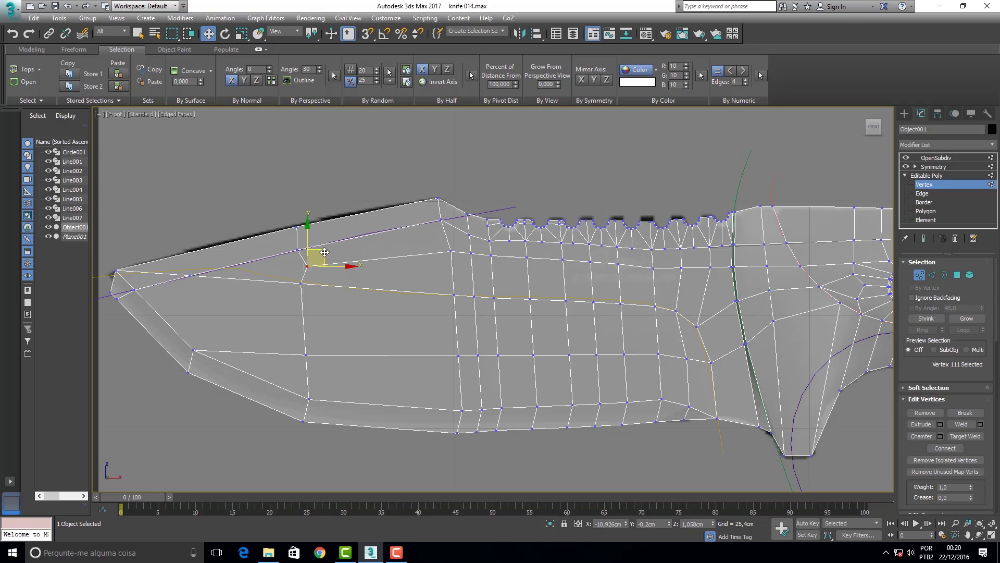
left_click(301, 282)
left_click_drag(302, 282, 310, 283)
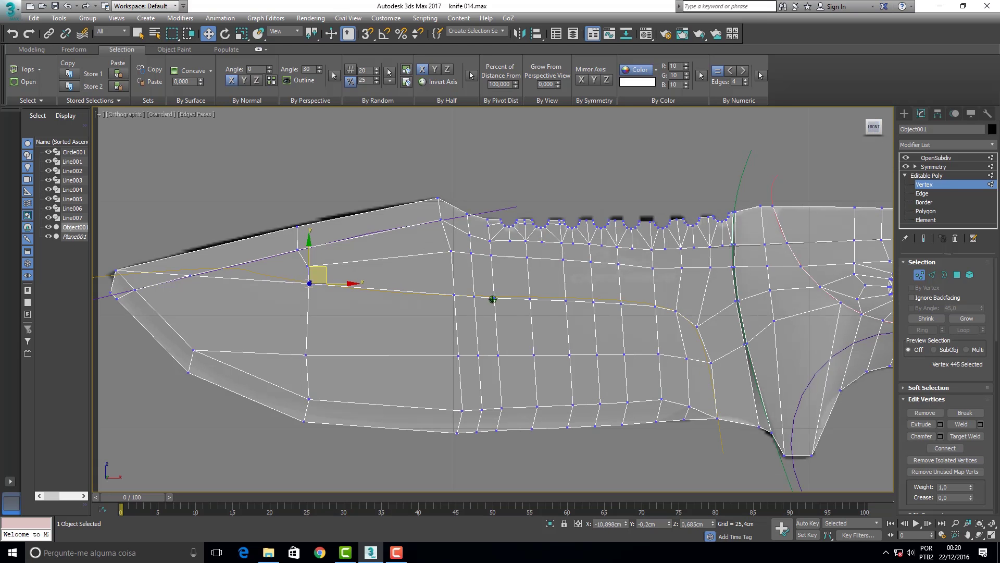
middle_click_drag(491, 297, 404, 306, "alt")
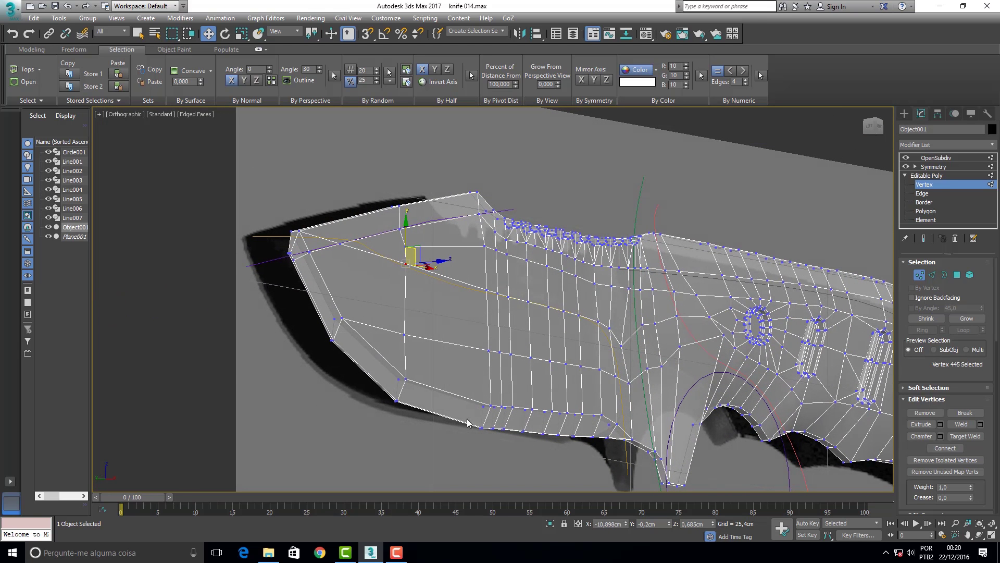
left_click(120, 112)
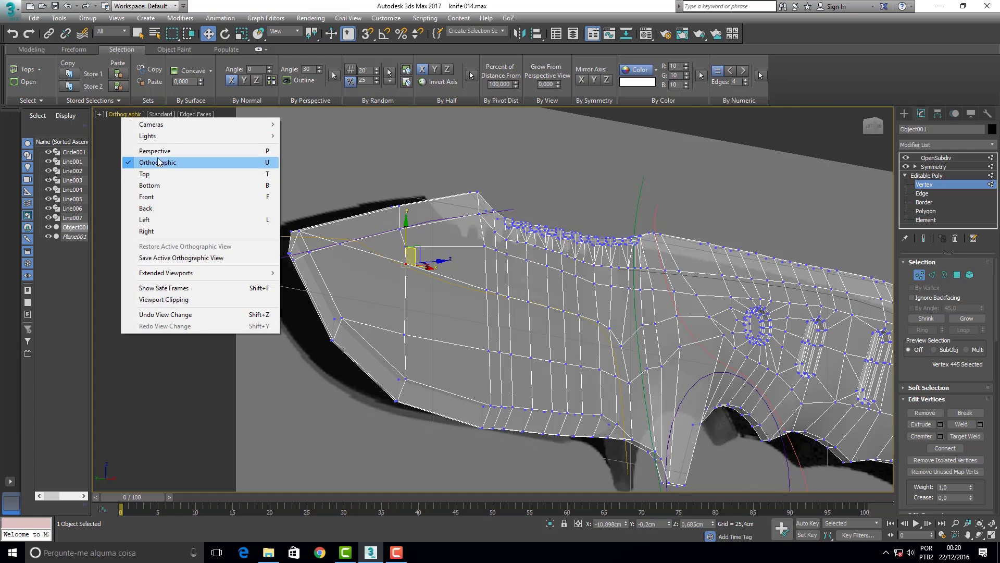
Switch to Perspective, zoom to the blade tip, and cut a new edge on the lower bevel
left_click(161, 151)
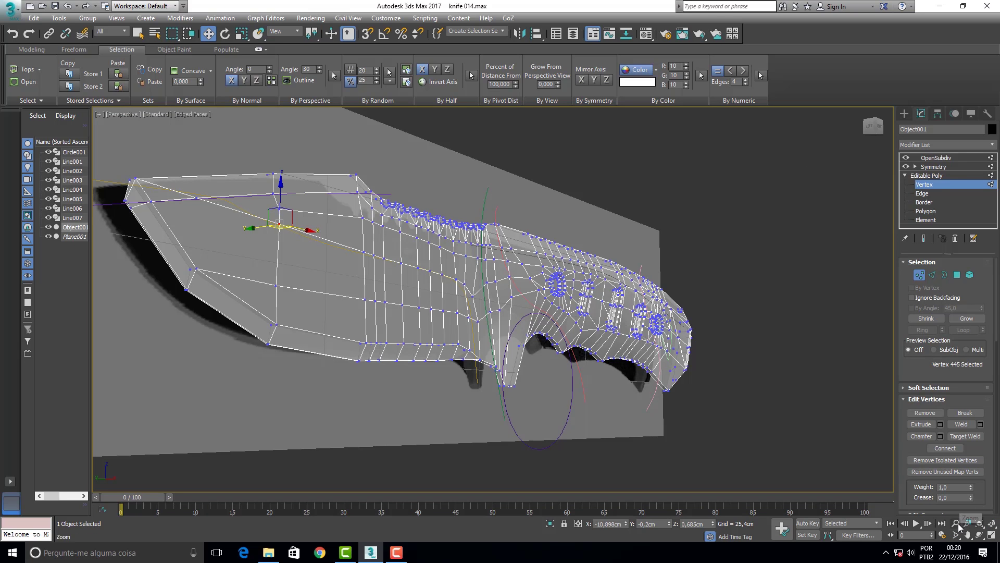
left_click(955, 522)
left_click_drag(125, 210, 111, 188)
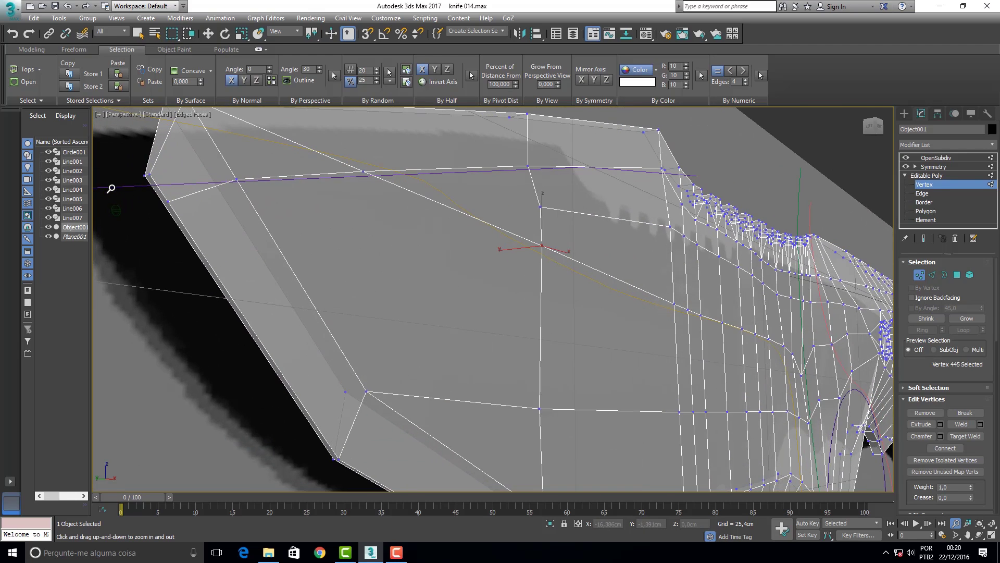
left_click(957, 273)
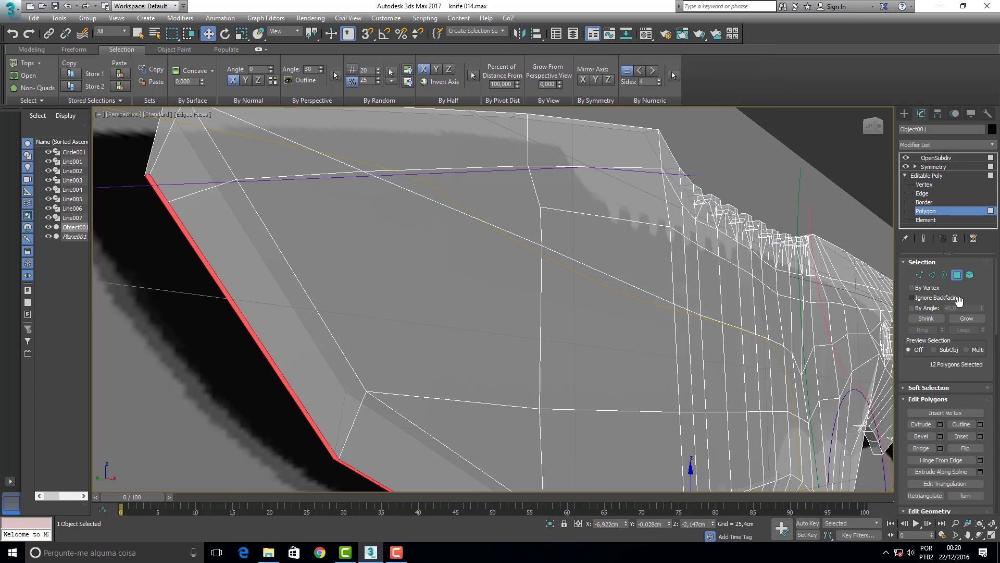
scroll(959, 380, "down", 5)
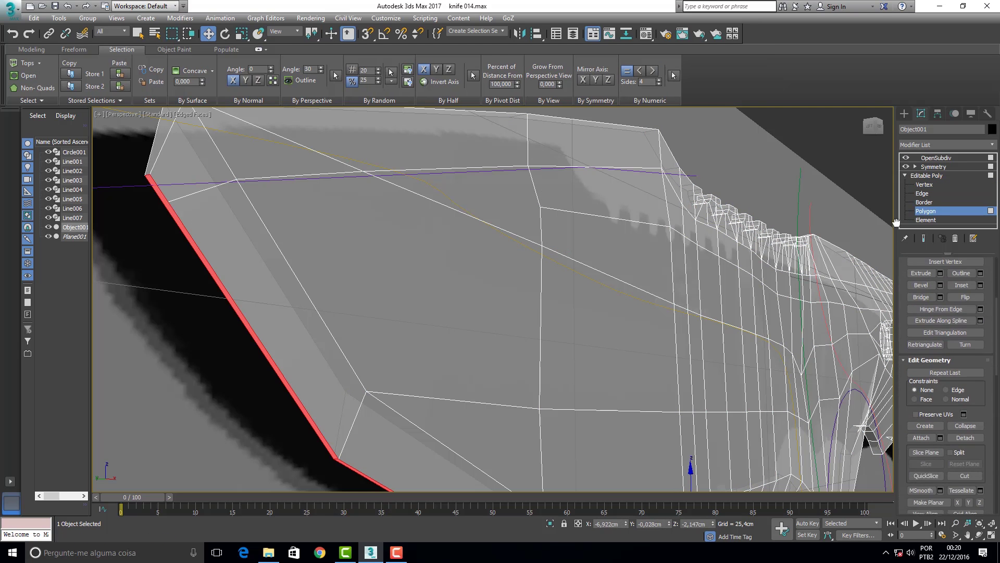
scroll(964, 391, "down", 5)
left_click(965, 395)
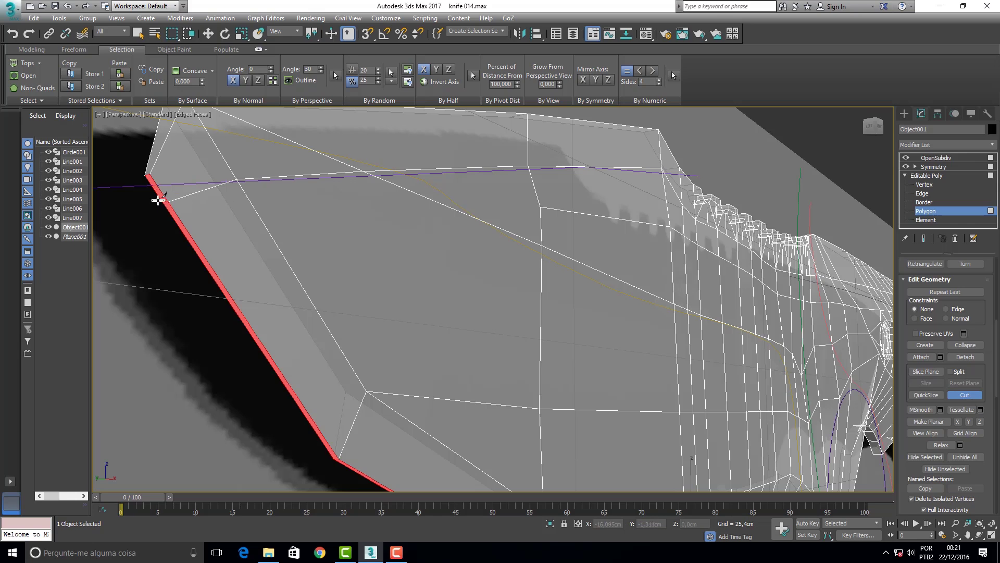
left_click(161, 202)
left_click(873, 125)
Zoom out to the whole knife, preview it subdivided, then resume polygon editing on the base mesh
key("shift+z")
left_click(957, 522)
left_click_drag(523, 240, 525, 306)
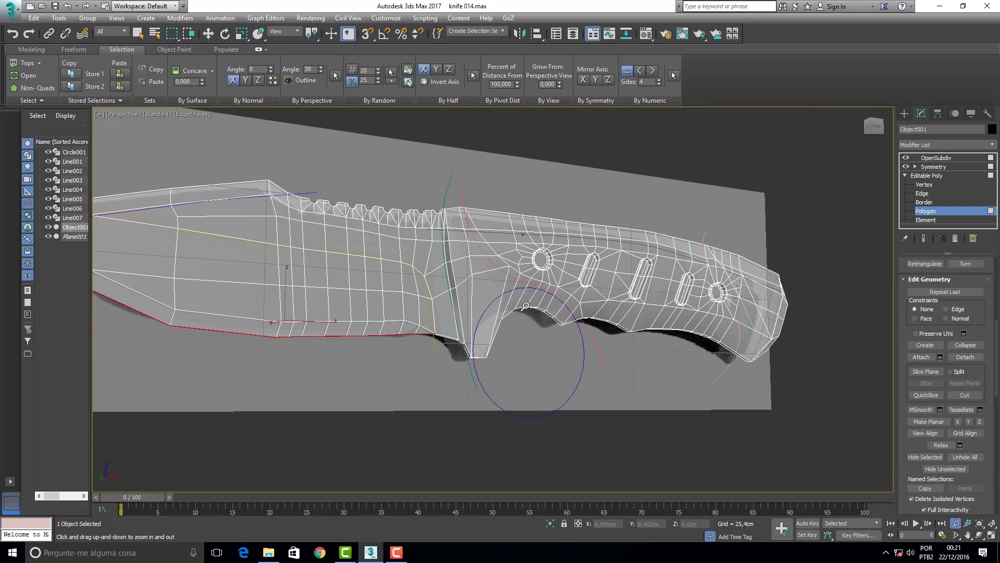
mouse_move(523, 234)
middle_mouse_down("alt")
mouse_move(526, 209)
mouse_move(537, 234)
middle_mouse_up("alt")
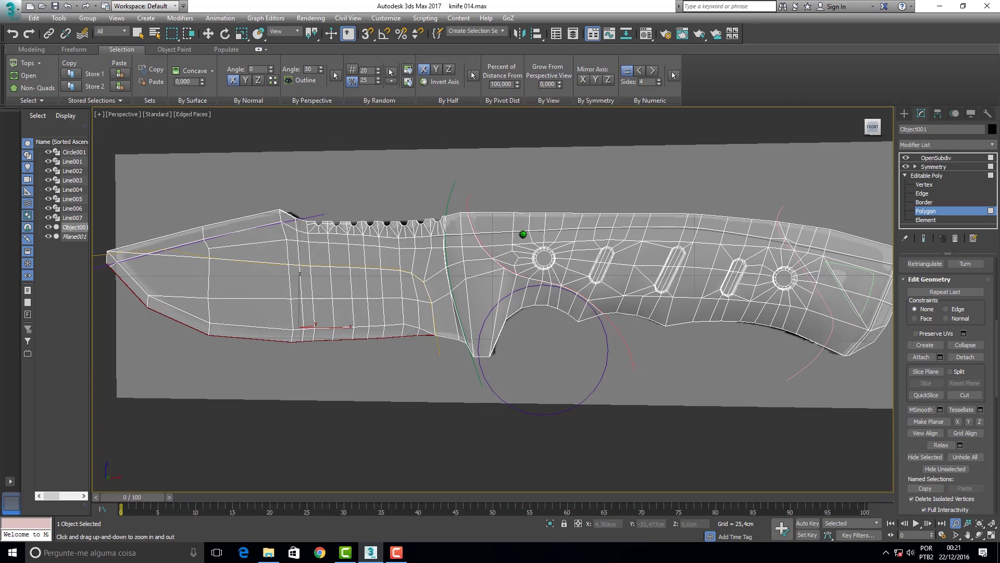
scroll(979, 310, "up", 2)
scroll(980, 310, "up", 2)
scroll(980, 310, "up", 2)
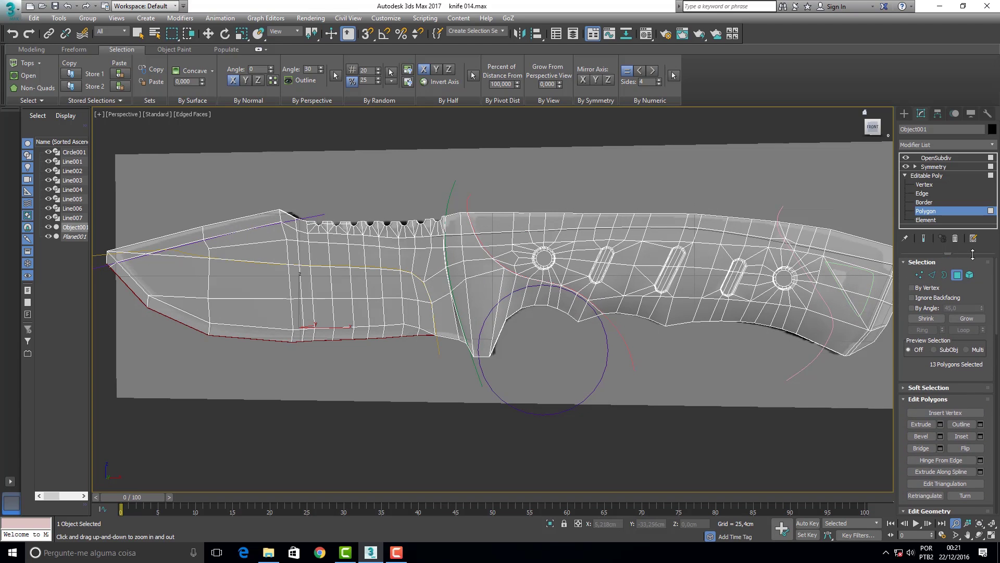
key("4")
key("w")
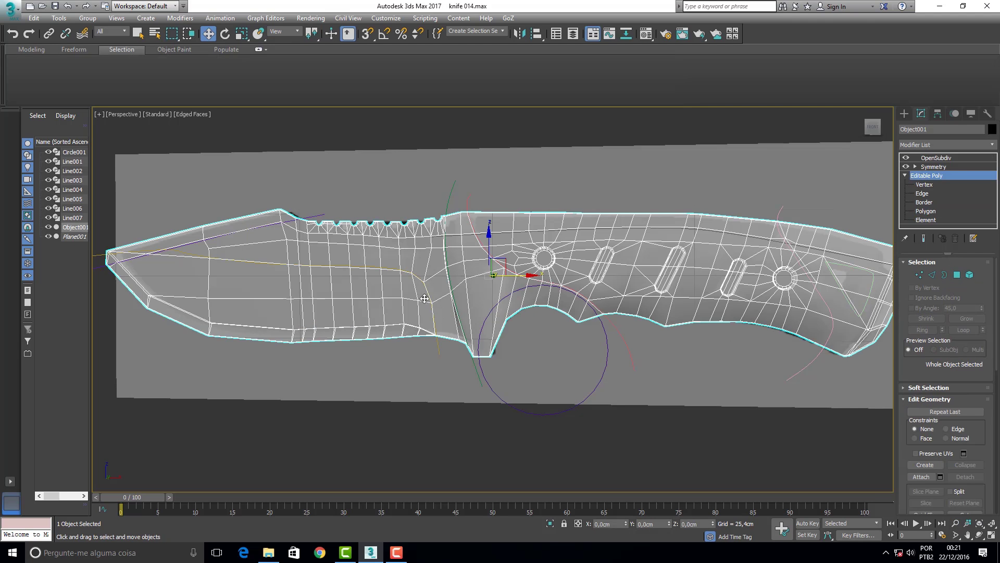
key("Page_Up")
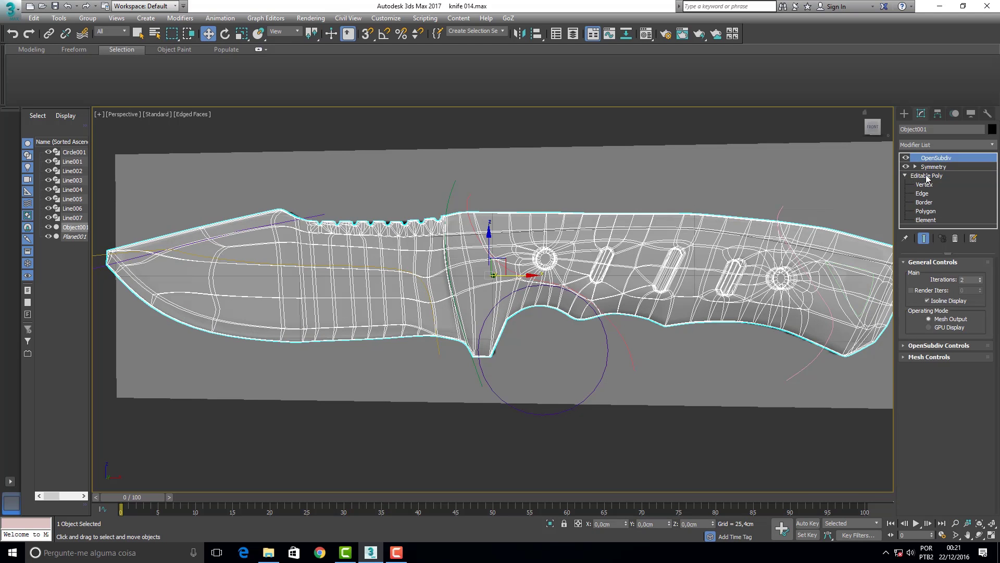
left_click(926, 176)
left_click(926, 211)
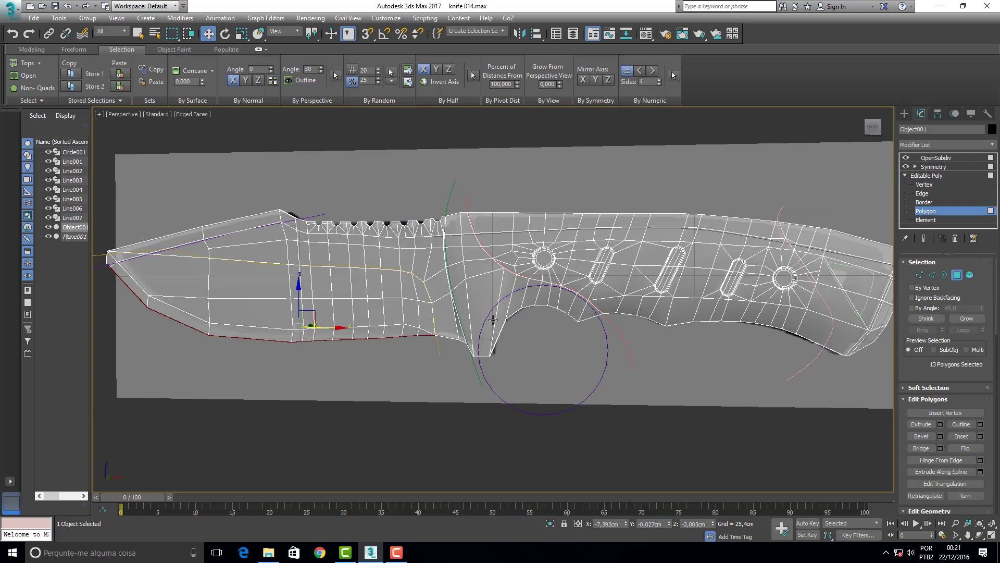
Ctrl-select the 22 flat blade-face polygons from the heel to the tip
left_click(421, 292)
left_click(431, 308, "shift")
key("ctrl+z")
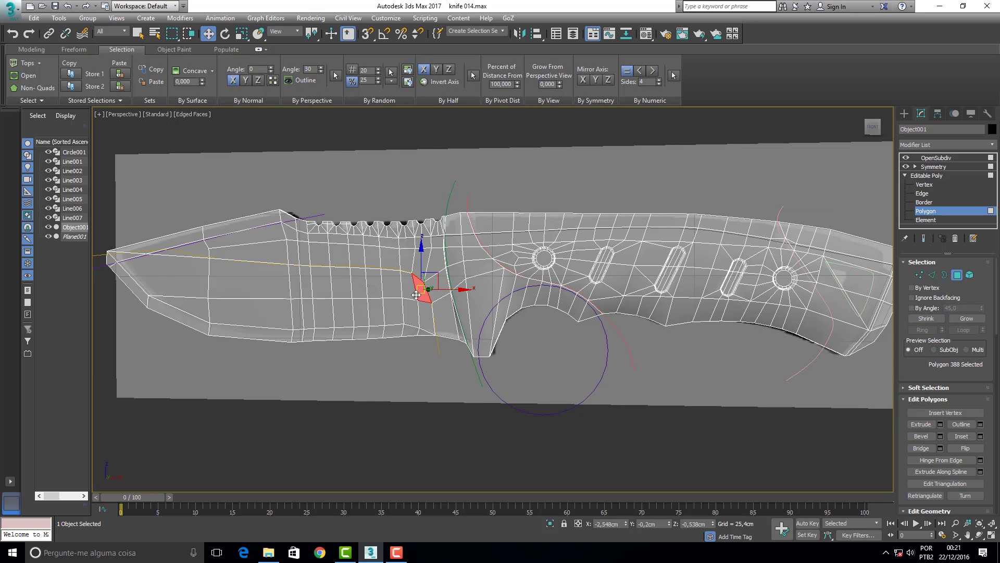
left_click(426, 309, "shift")
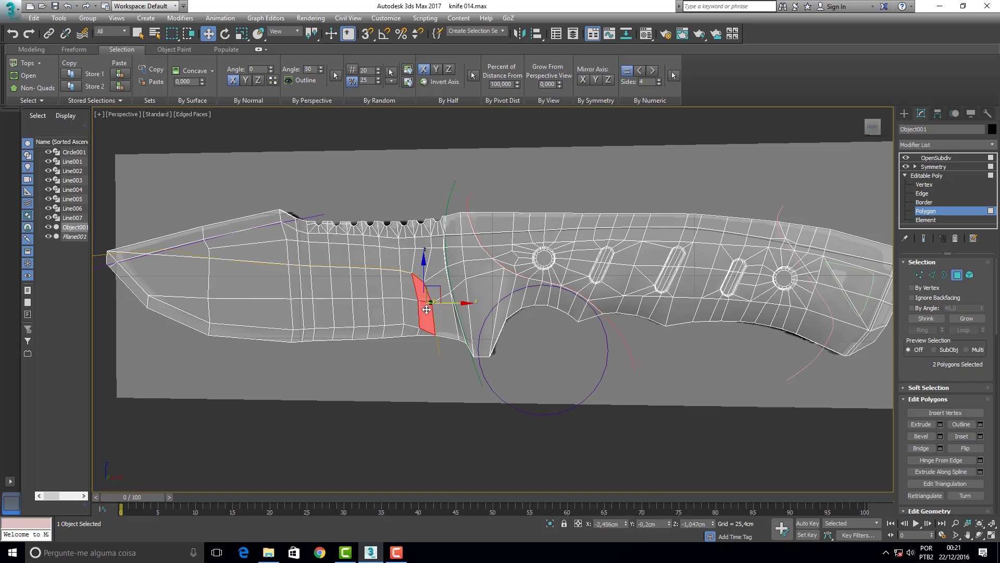
left_click(411, 307, "ctrl")
left_click(394, 309, "ctrl")
left_click(378, 292, "ctrl")
left_click(372, 315, "ctrl")
left_click(358, 284, "ctrl")
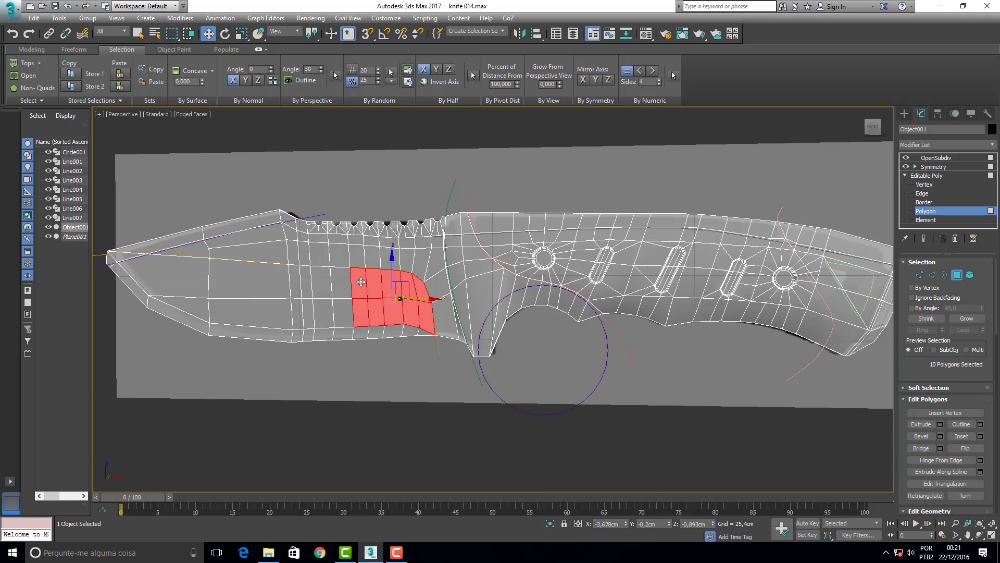
left_click(337, 316, "ctrl")
left_click(324, 286, "ctrl")
left_click(321, 317, "ctrl")
left_click(308, 288, "ctrl")
left_click(309, 306, "ctrl")
left_click(296, 285, "ctrl")
left_click(297, 308, "ctrl")
left_click(274, 284, "ctrl")
left_click(253, 316, "ctrl")
left_click(189, 301, "ctrl")
left_click(178, 276, "ctrl")
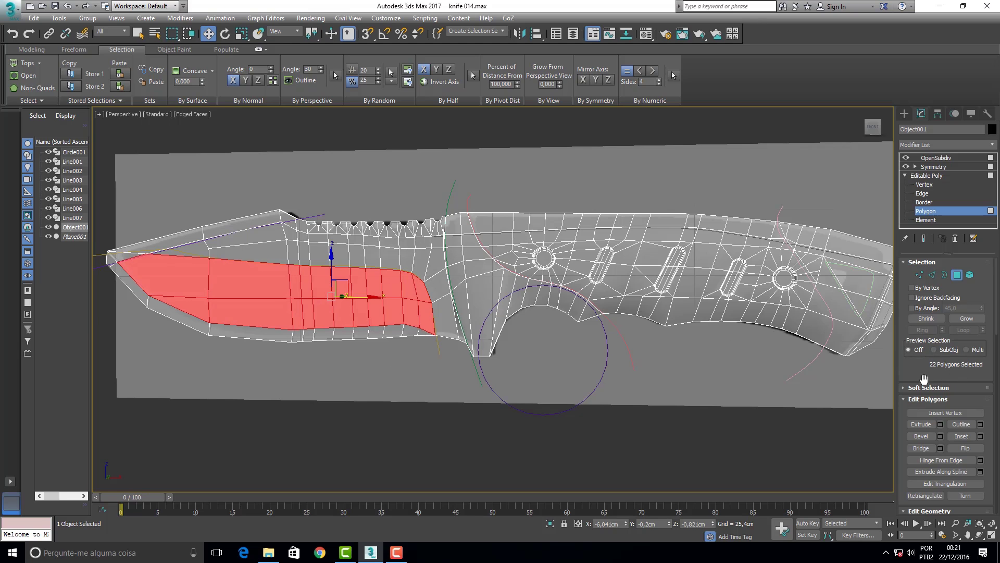
Apply Auto Smooth to the selected blade-face polygons, moving them to smoothing group 3
left_click_drag(920, 371, 922, 67)
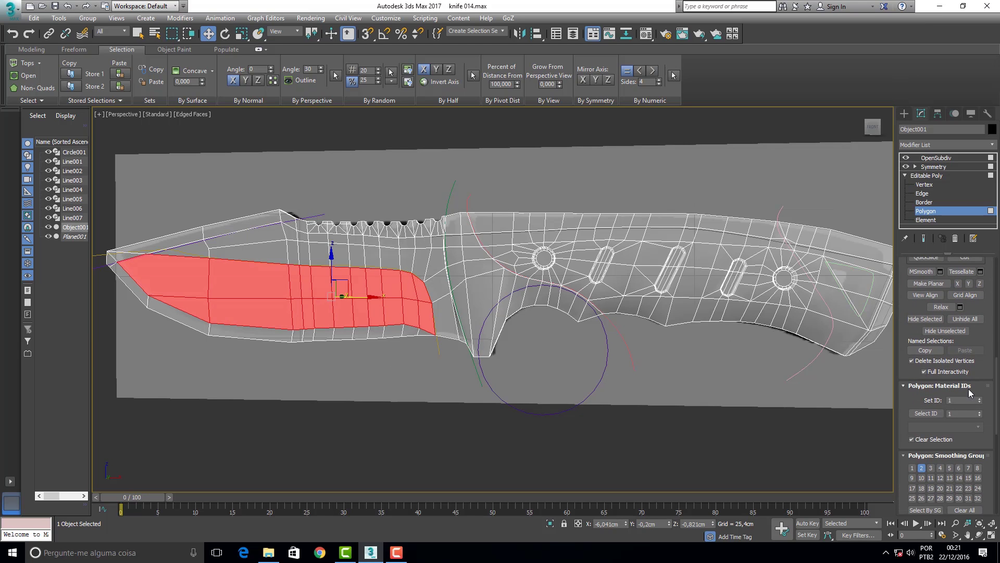
scroll(938, 417, "down", 2)
scroll(928, 430, "down", 1)
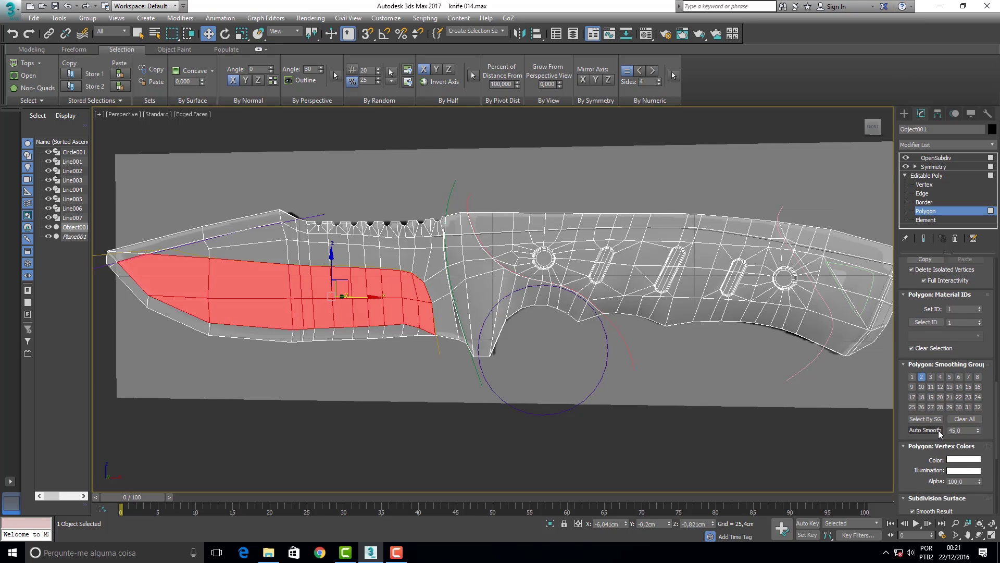
left_click(922, 430)
Select the bevel polygons along the cutting edge, the tip, and the spine
left_click(424, 332)
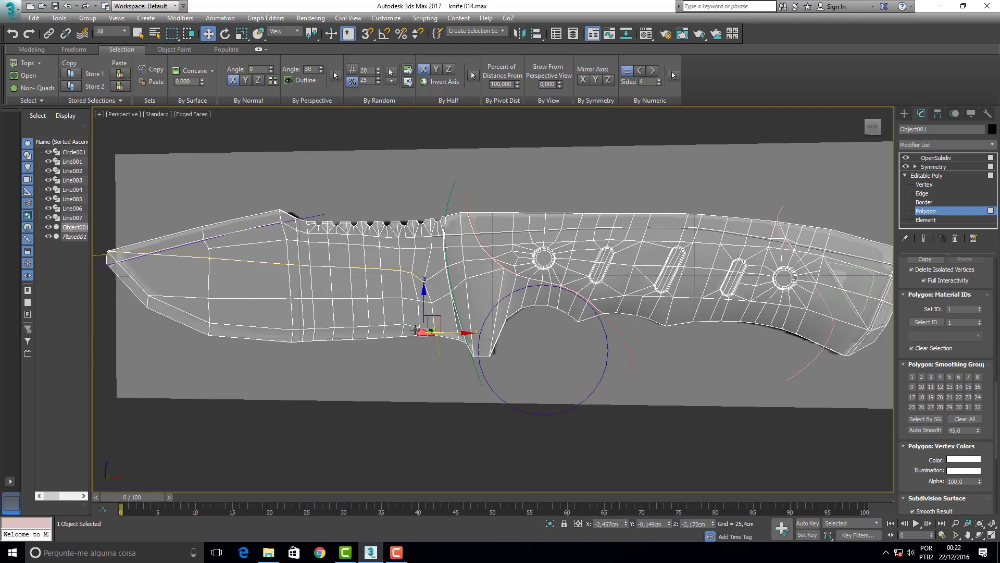
left_click(404, 331, "shift")
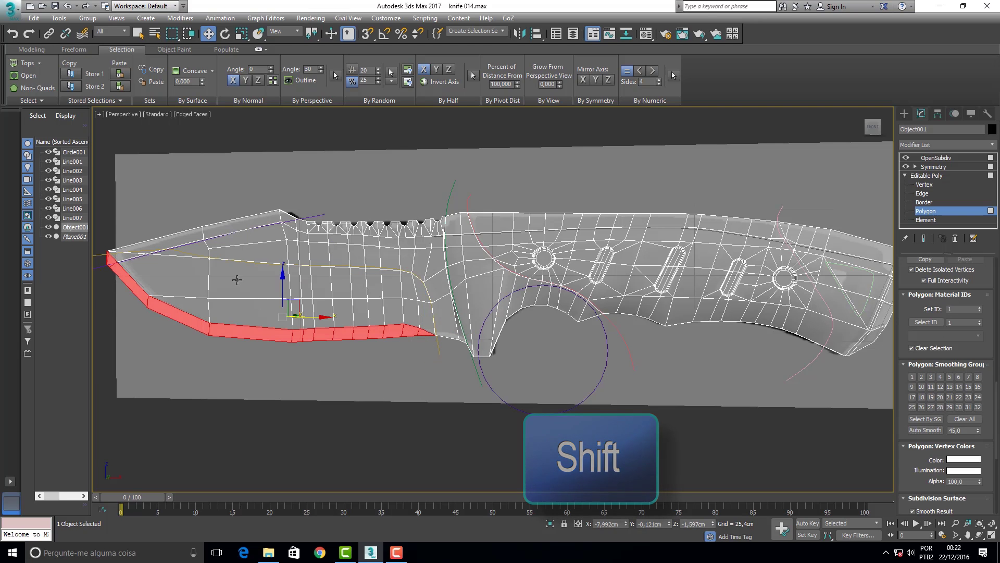
left_click(127, 252, "shift")
left_click(145, 246, "shift")
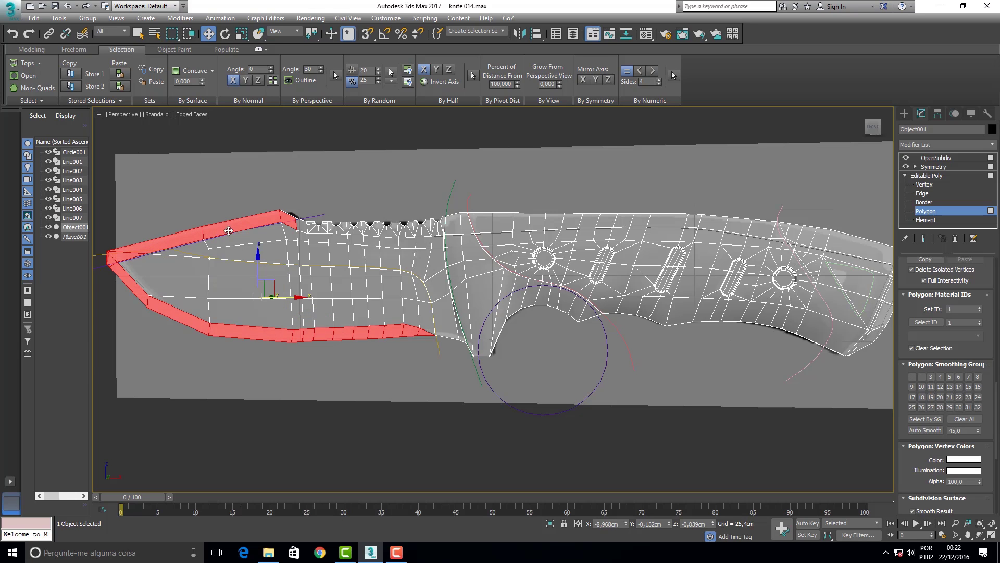
left_click(304, 226, "shift")
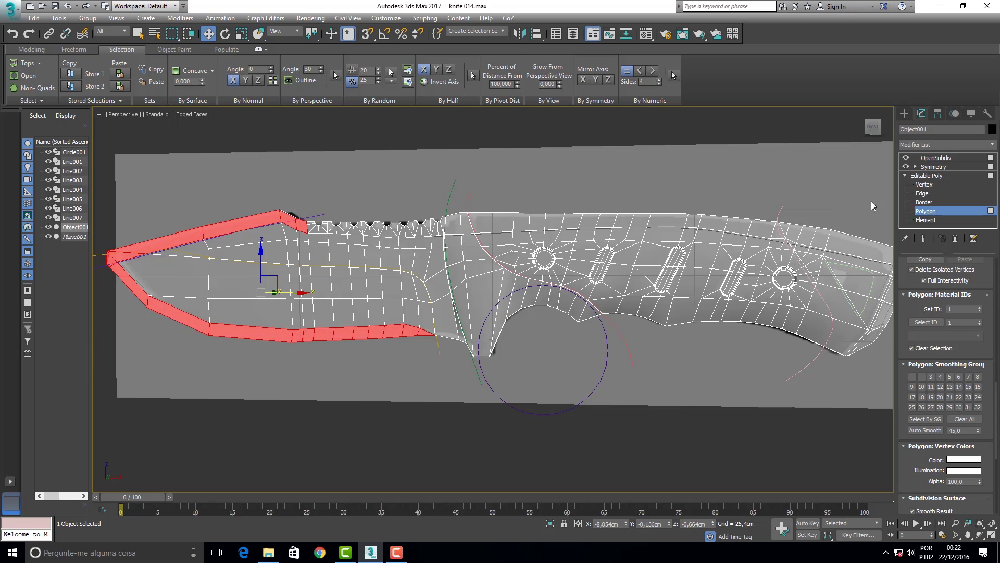
Nudge the selected bevel polygons slightly sideways, then add polygons near the spine from the front
middle_click_drag(486, 281, 652, 284, "alt")
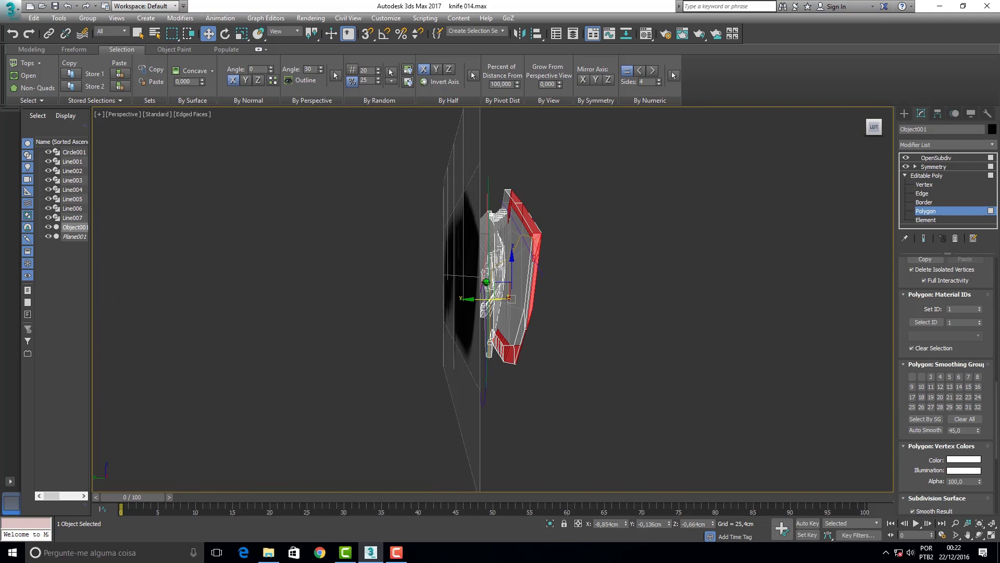
mouse_move(651, 284)
middle_mouse_down("alt")
mouse_move(693, 284)
mouse_move(563, 284)
middle_mouse_up("alt")
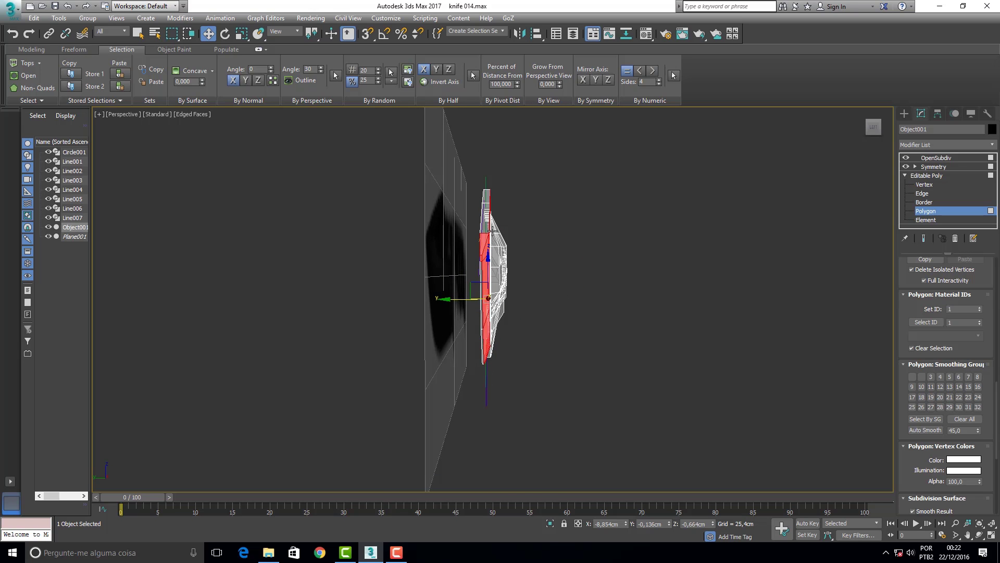
left_click_drag(484, 242, 488, 255)
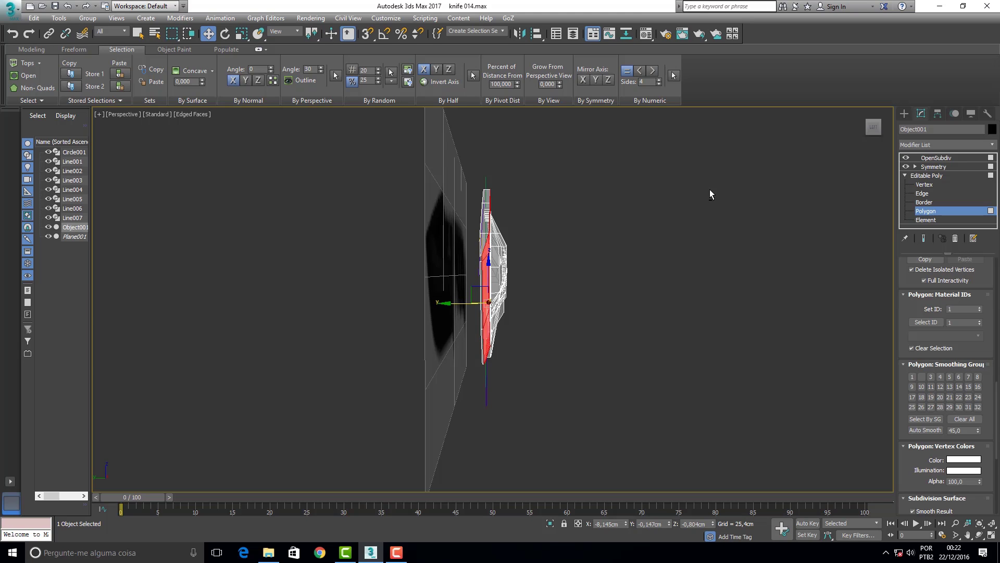
left_click_drag(867, 139, 881, 138)
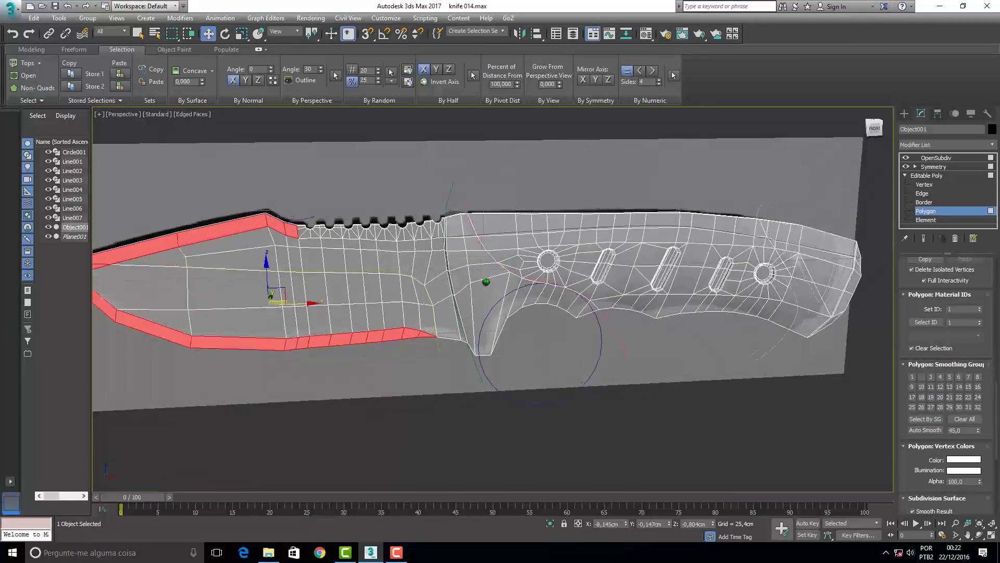
mouse_move(487, 282)
middle_mouse_down("alt")
mouse_move(500, 292)
mouse_move(316, 230)
middle_mouse_up("alt")
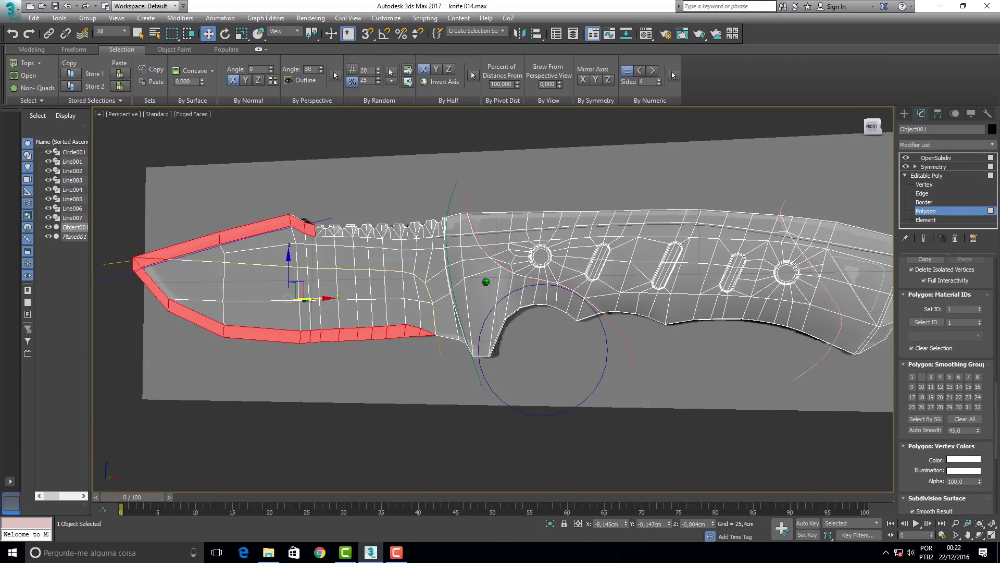
key("w")
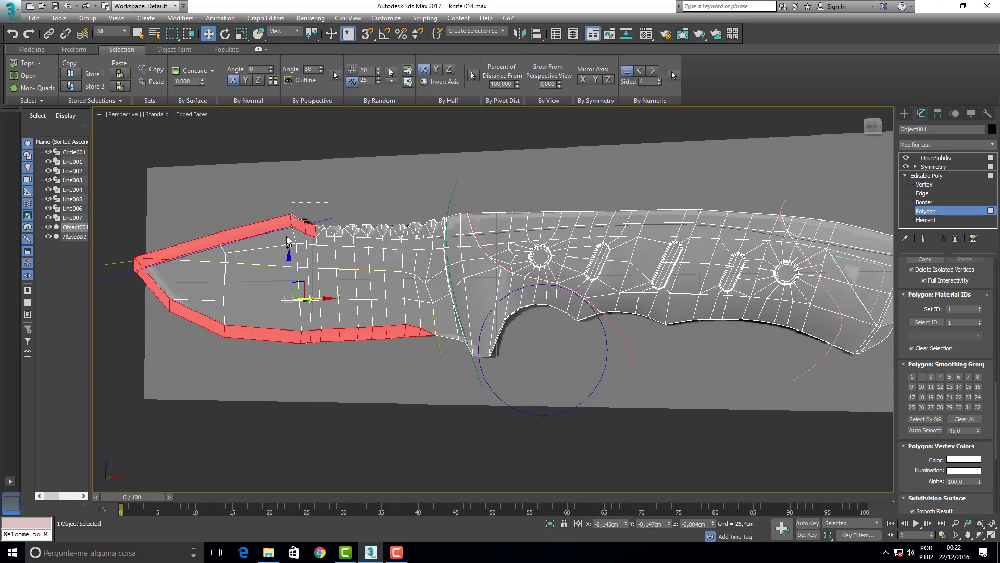
left_click(246, 252, "ctrl")
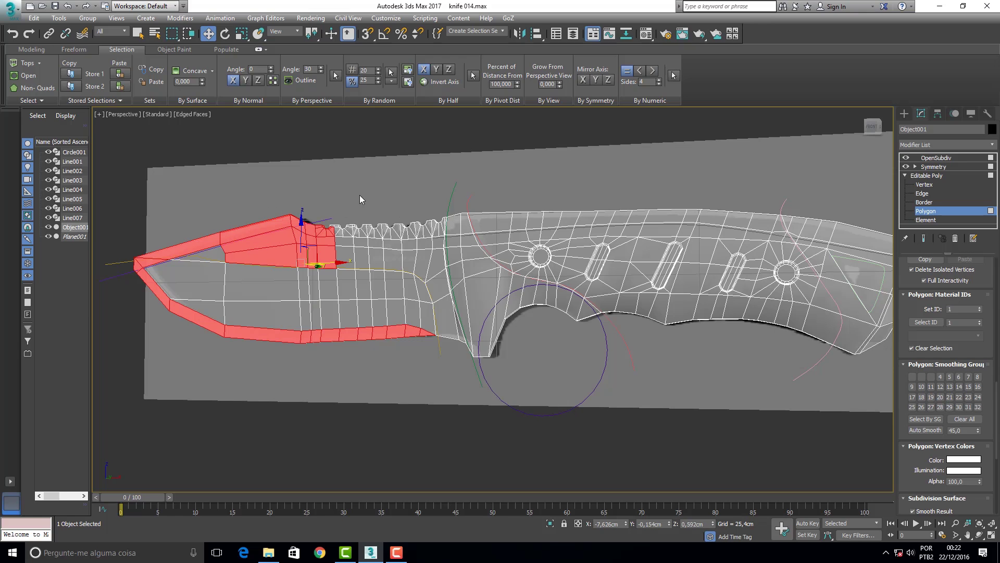
Refine the selection to the lower cutting-edge strip and auto-smooth it
left_click_drag(201, 286, 202, 281, "ctrl")
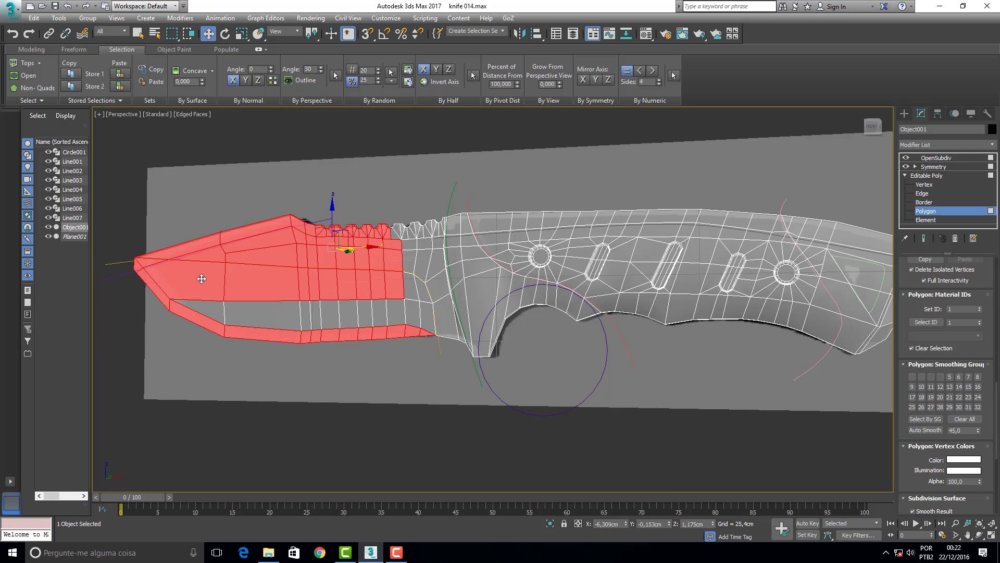
left_click_drag(401, 180, 187, 260, "alt")
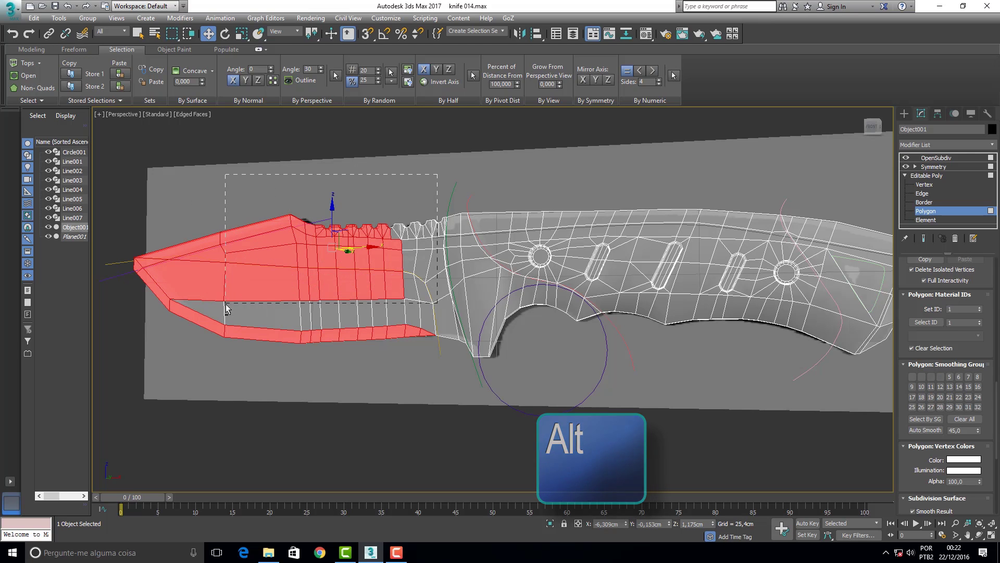
left_click(155, 262, "alt")
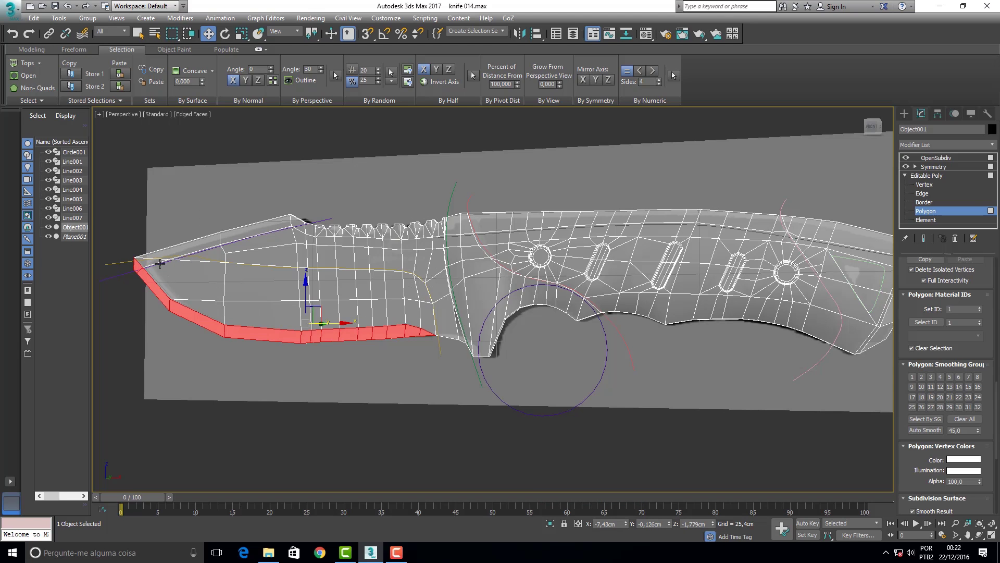
left_click_drag(904, 476, 901, 383)
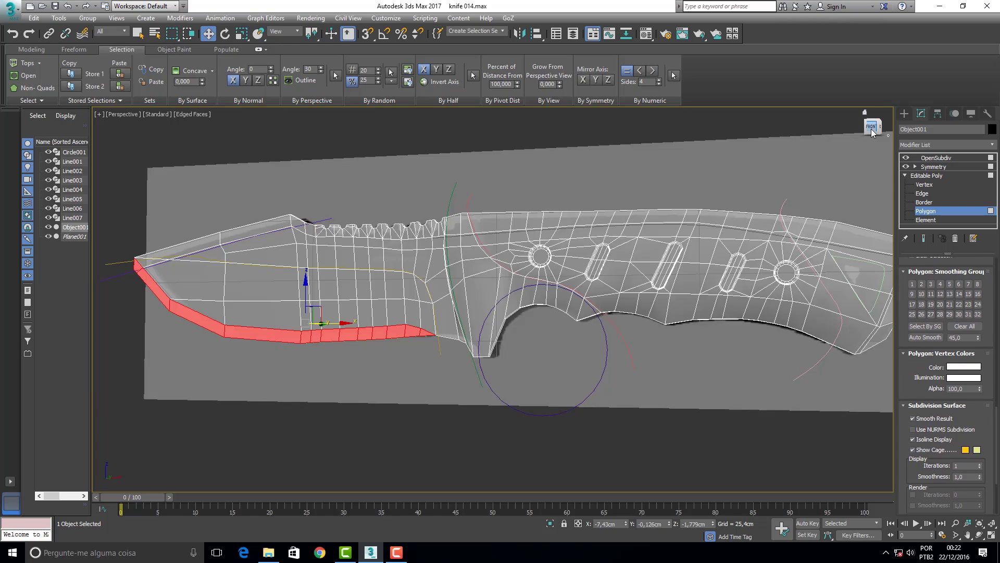
left_click_drag(873, 132, 813, 134)
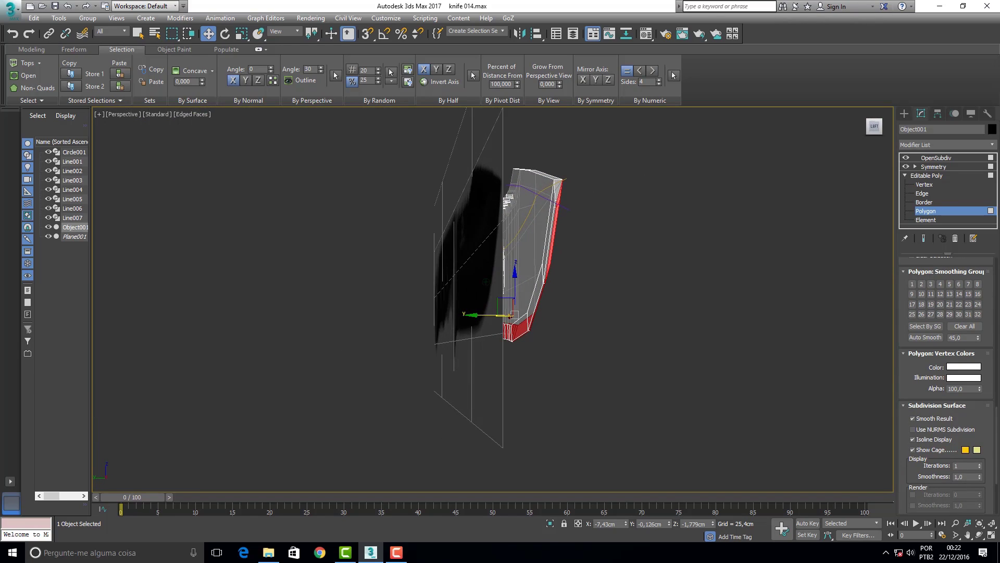
left_click(869, 126)
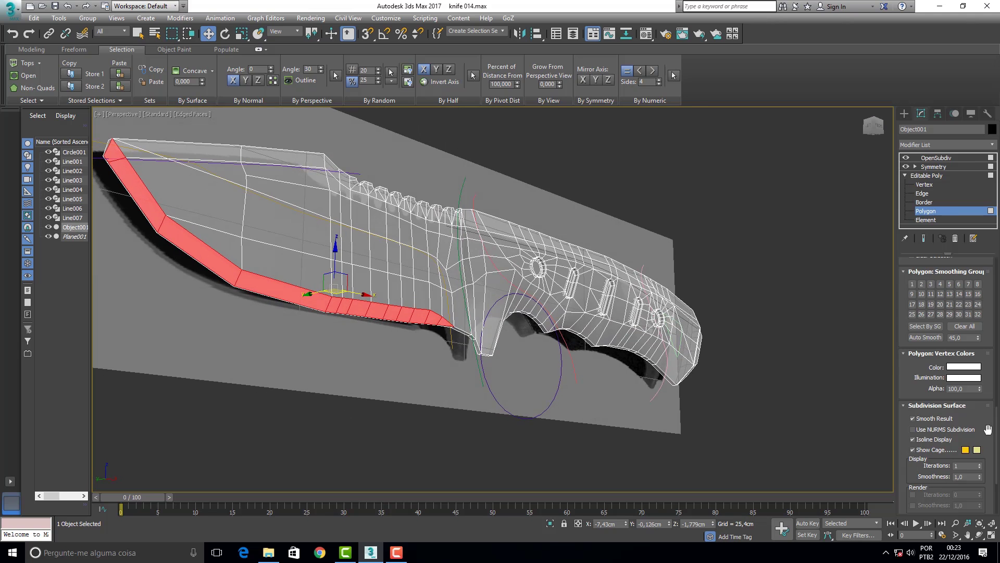
scroll(951, 298, "down", 5)
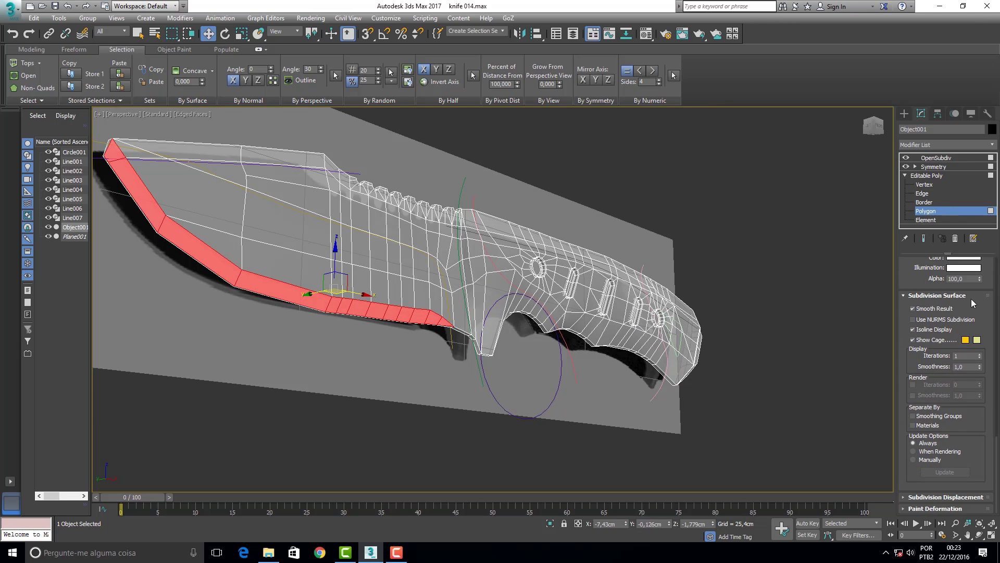
scroll(986, 304, "up", 10)
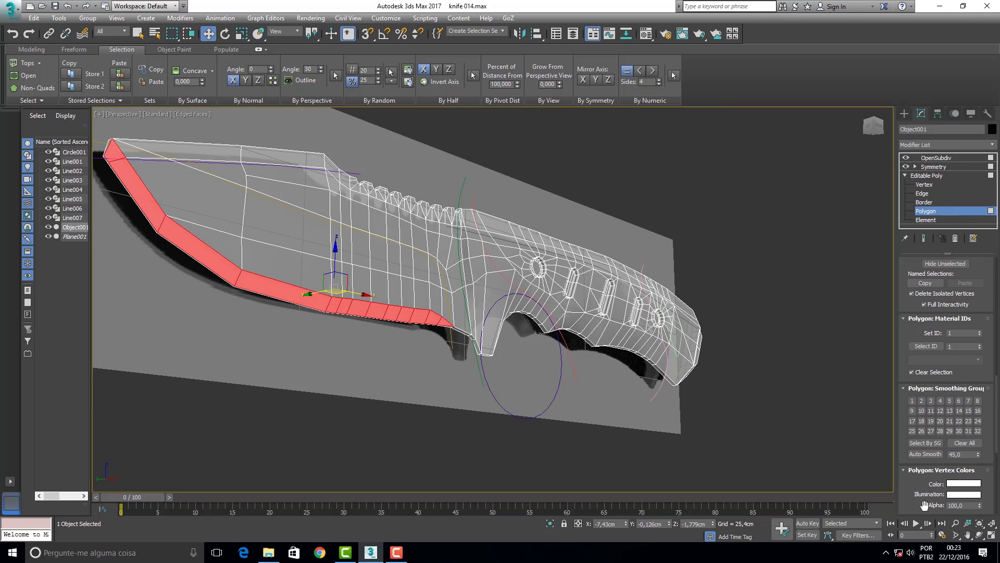
left_click(927, 455)
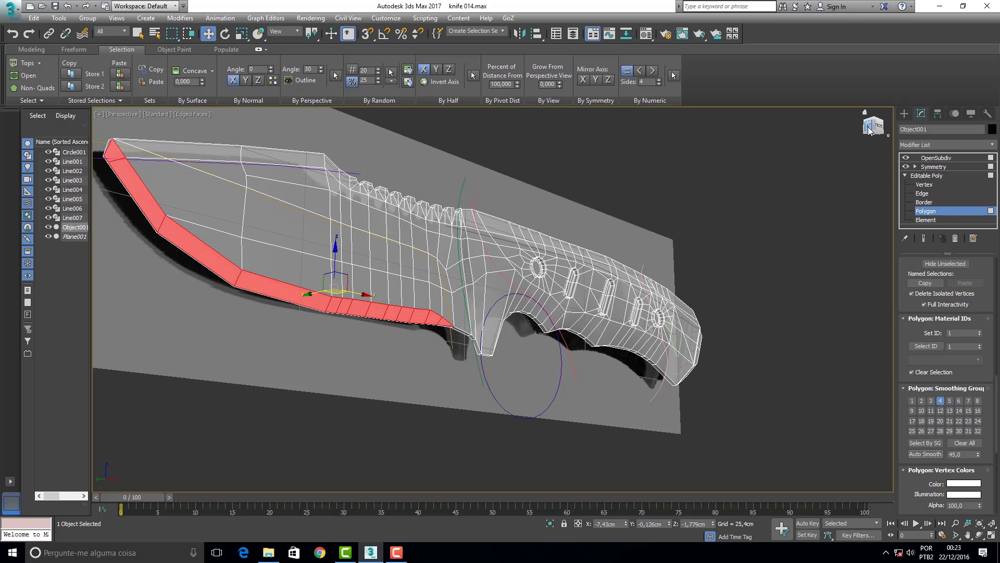
Grow the selection into the thin edge-polygon loop and delete it
left_click(868, 130)
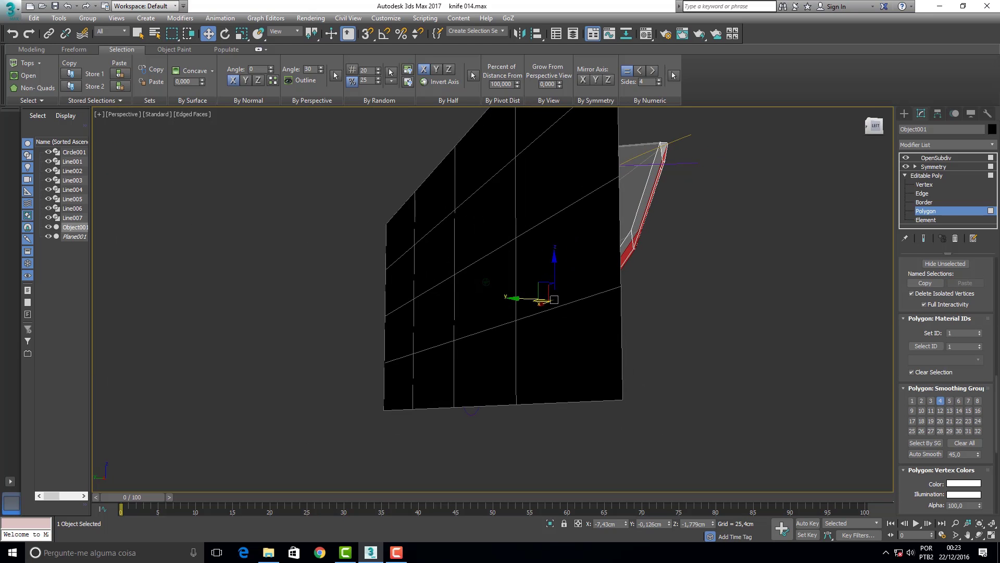
left_click(648, 197)
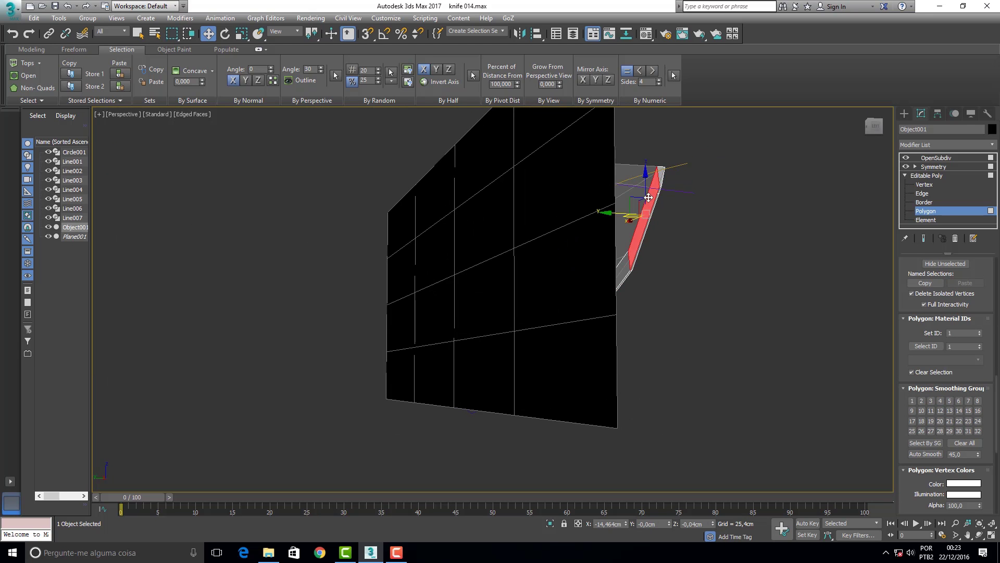
left_click(629, 261, "shift")
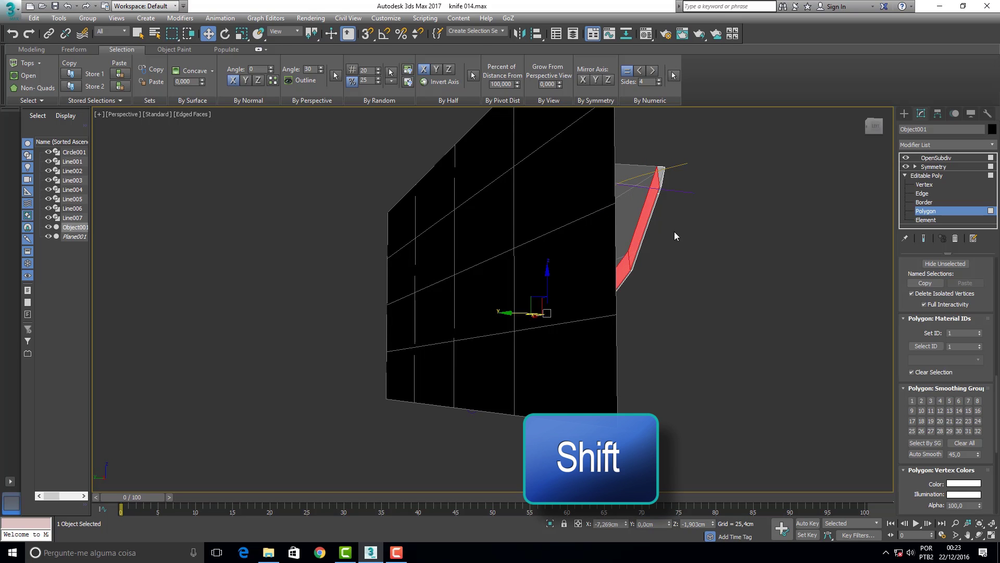
left_click(877, 130)
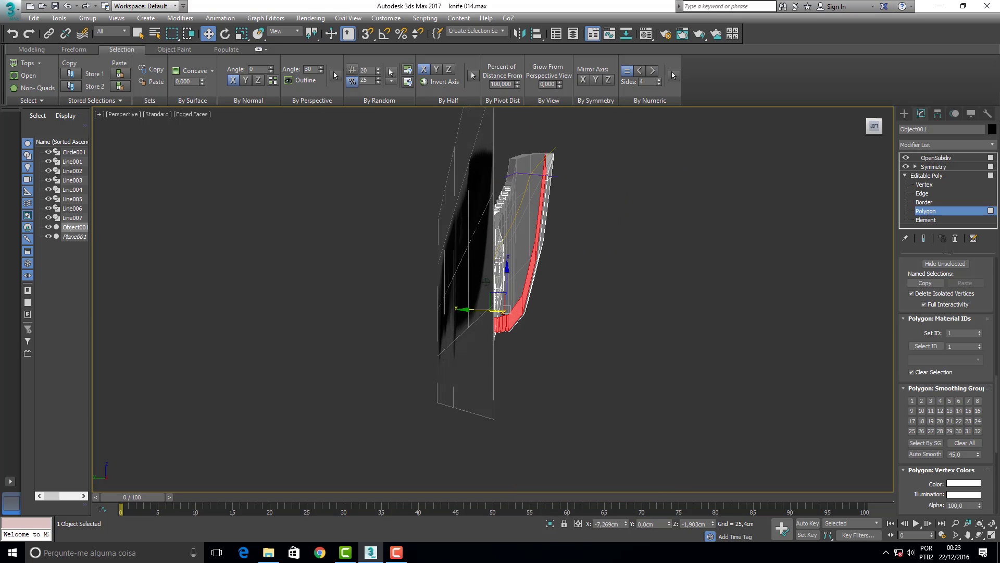
mouse_move(873, 127)
left_mouse_down()
mouse_move(874, 136)
mouse_move(870, 127)
left_mouse_up()
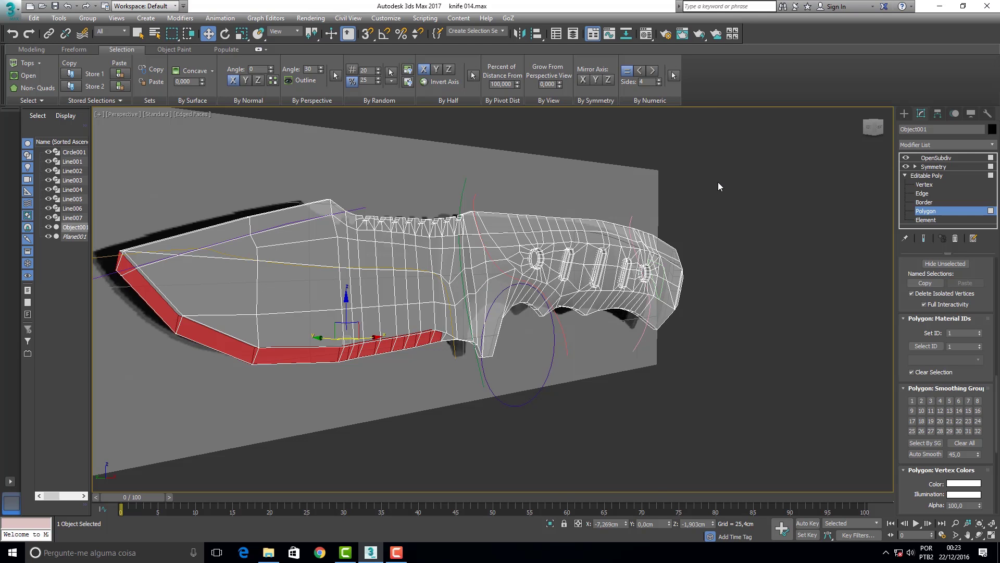
key("Delete")
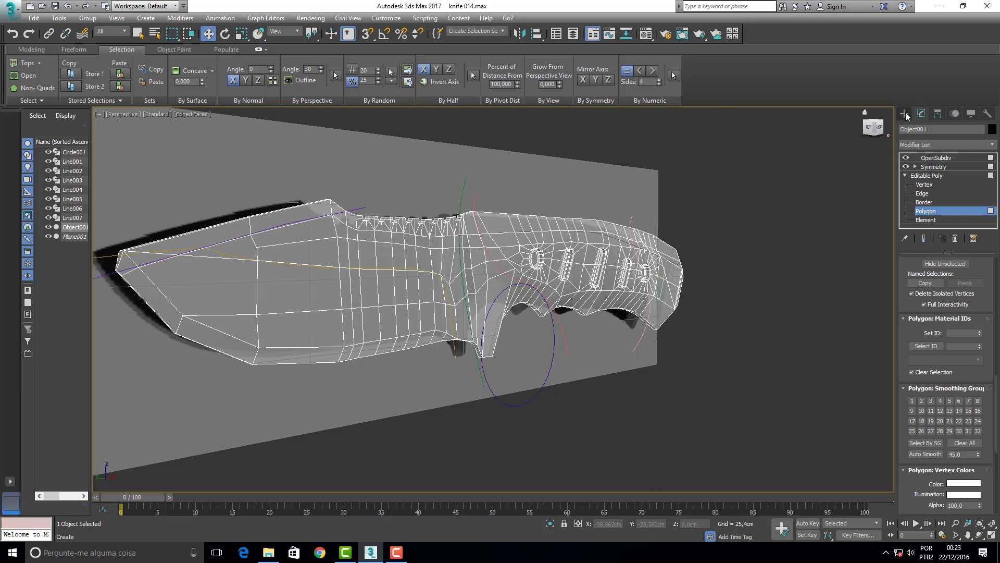
left_click(869, 127)
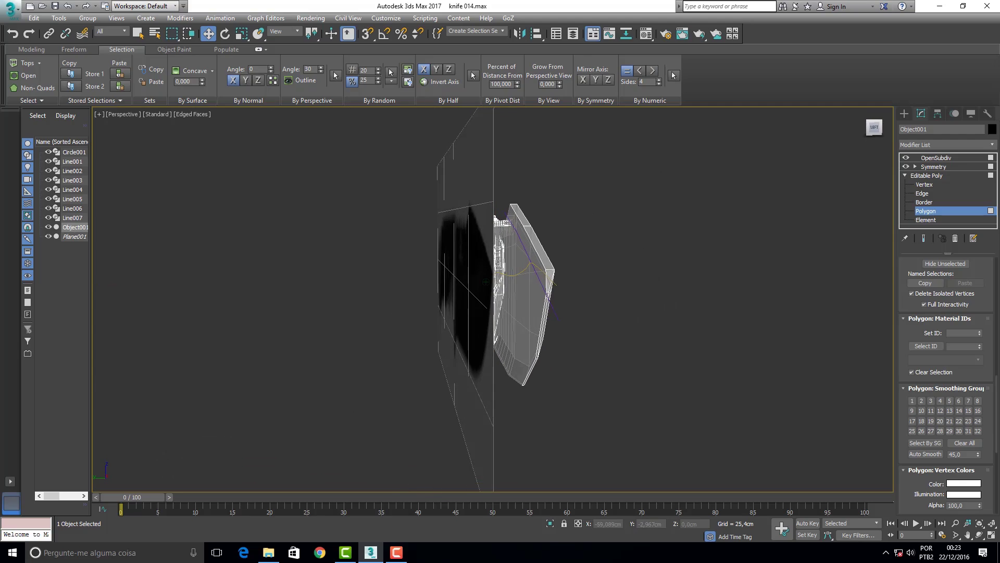
Select the four edge polygons on the knife's right-side end and delete them
middle_click_drag(486, 291, 599, 292, "alt")
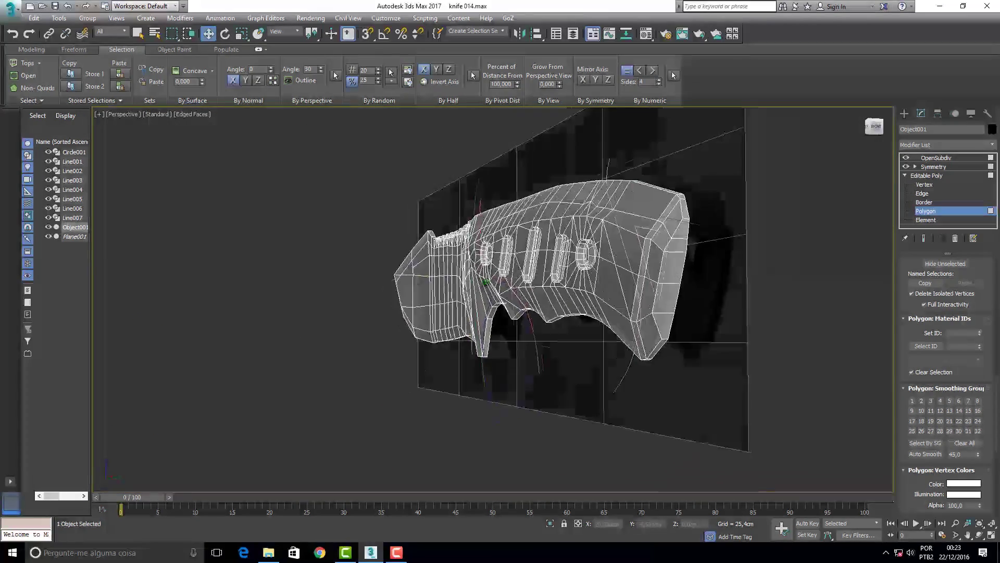
middle_click_drag(486, 282, 492, 230, "alt")
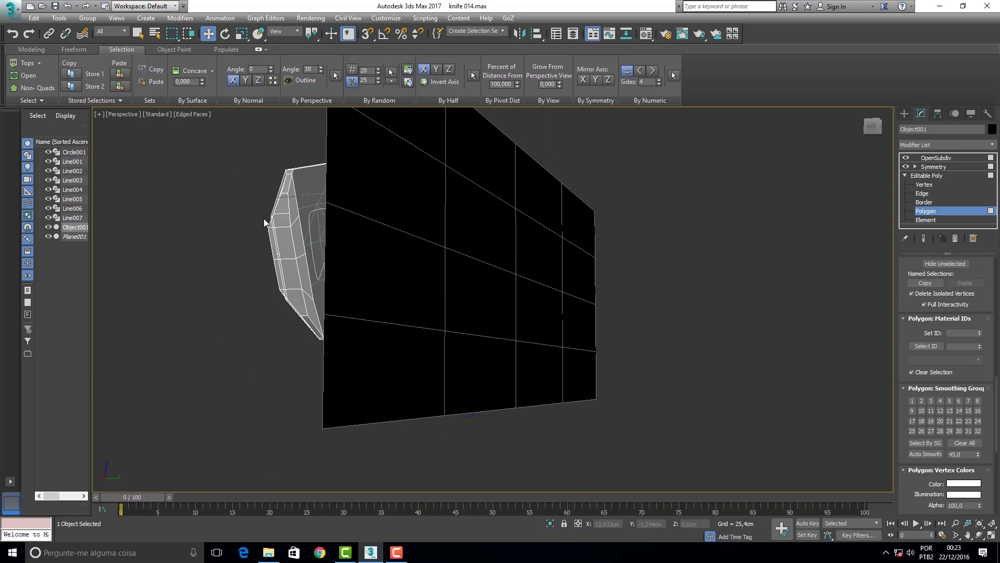
left_click(294, 210)
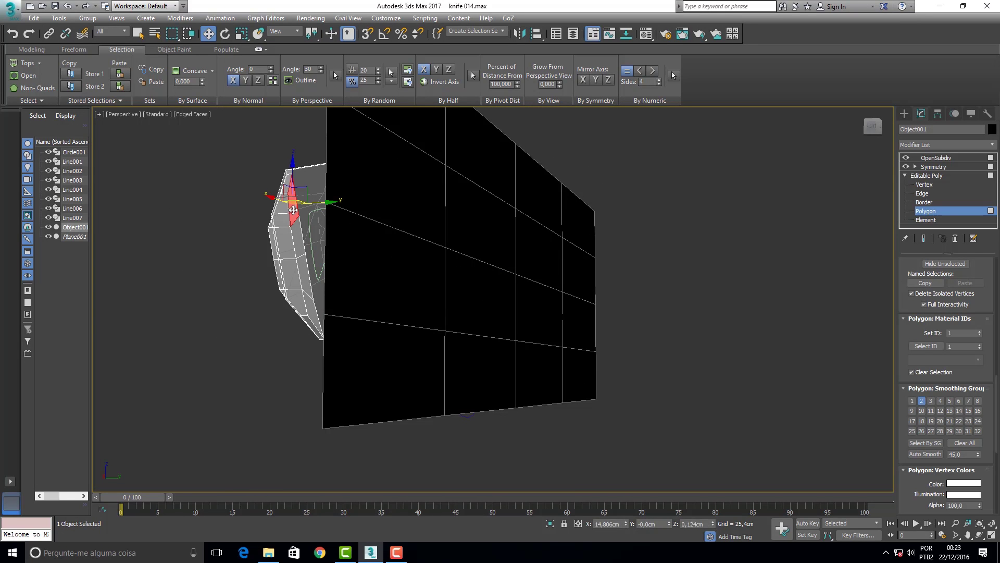
left_click(300, 246, "ctrl")
left_click(304, 280, "ctrl")
left_click(316, 304, "ctrl")
key("Delete")
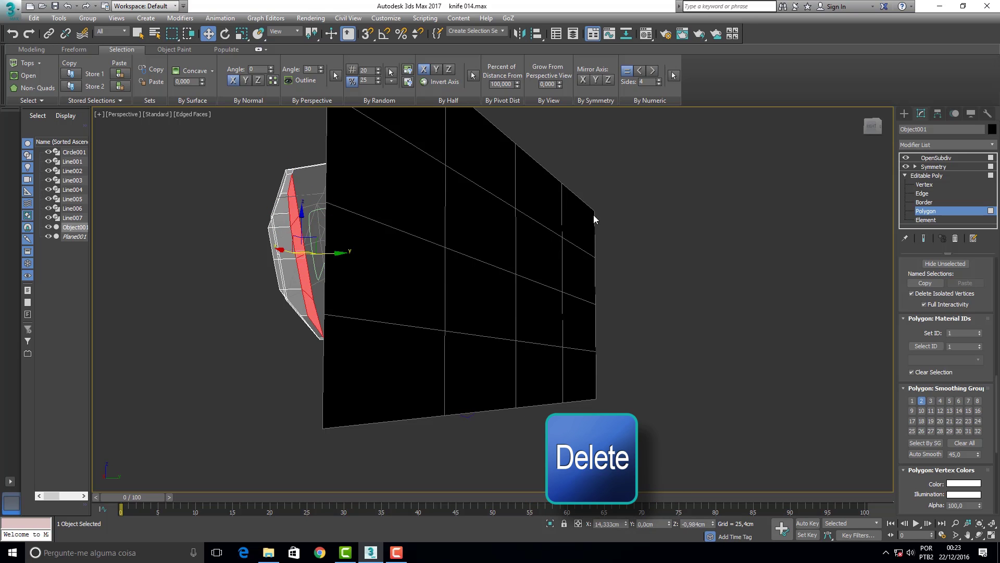
Orbit to a straight-on front view of the knife and zoom in
left_click_drag(882, 133, 927, 133)
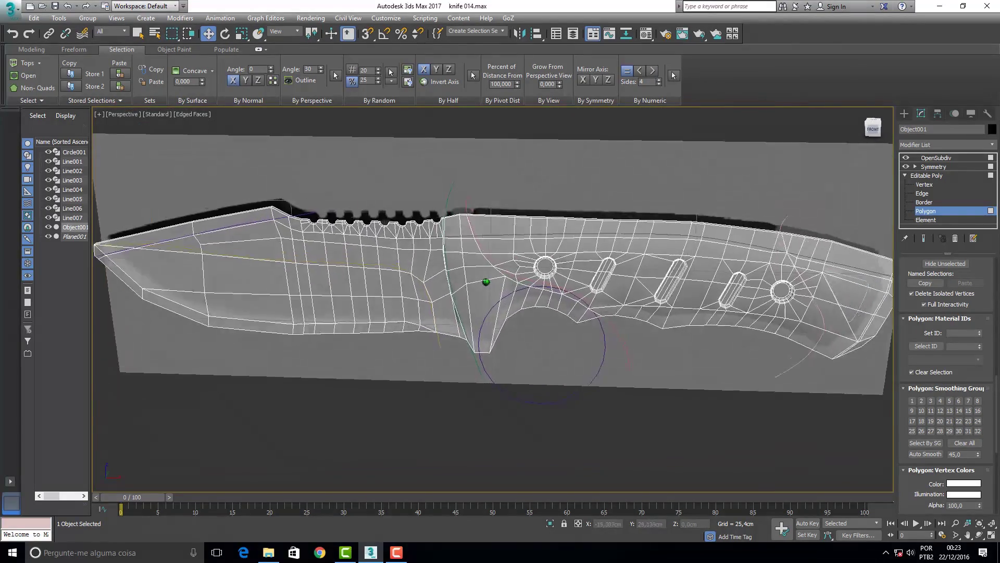
middle_click_drag(486, 281, 364, 312, "alt")
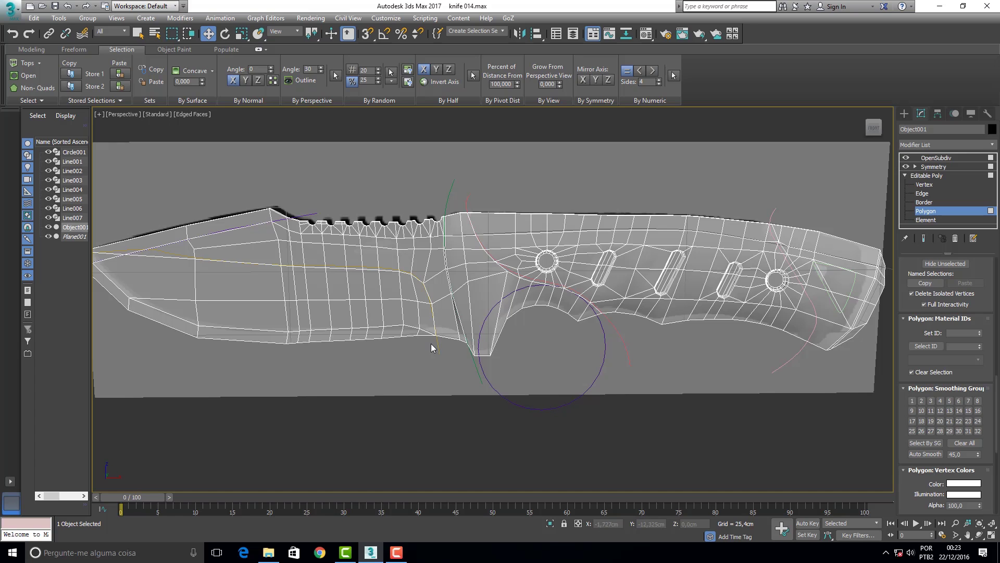
left_click(956, 523)
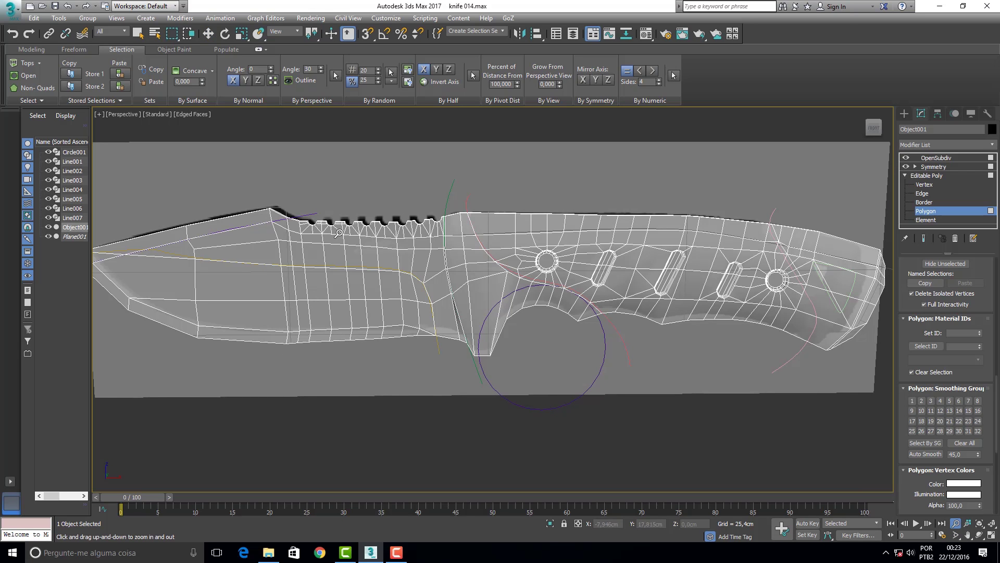
scroll(336, 238, "up", 3)
Nudge a vertex below the serrated spine slightly along Z
scroll(336, 238, "up", 2)
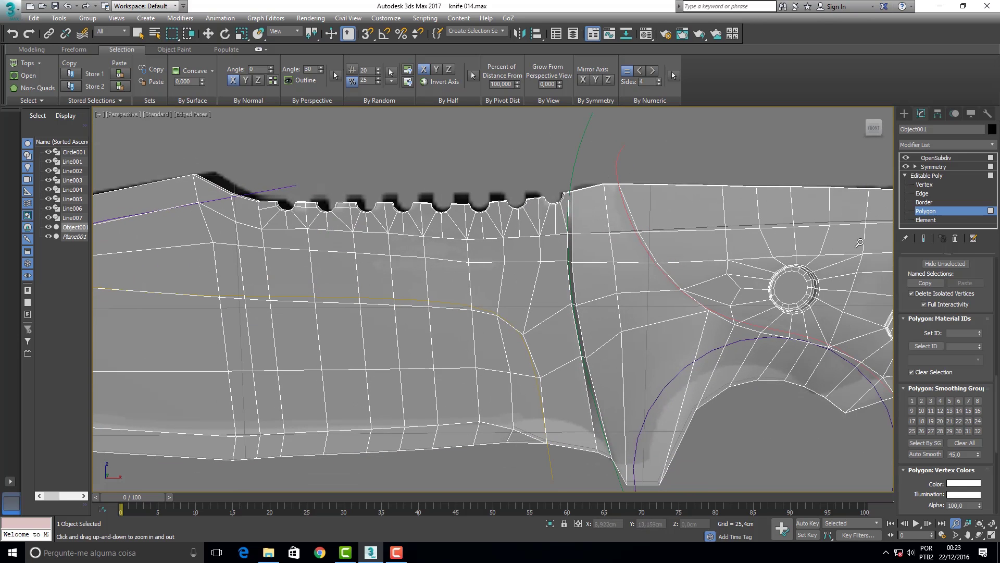
scroll(990, 276, "up", 5)
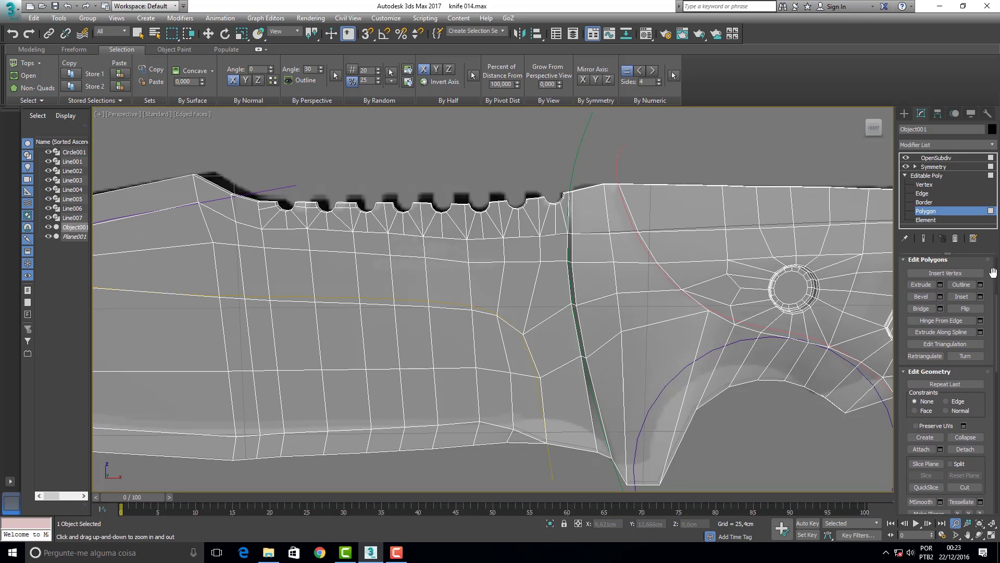
scroll(988, 267, "up", 3)
key("w")
key("1")
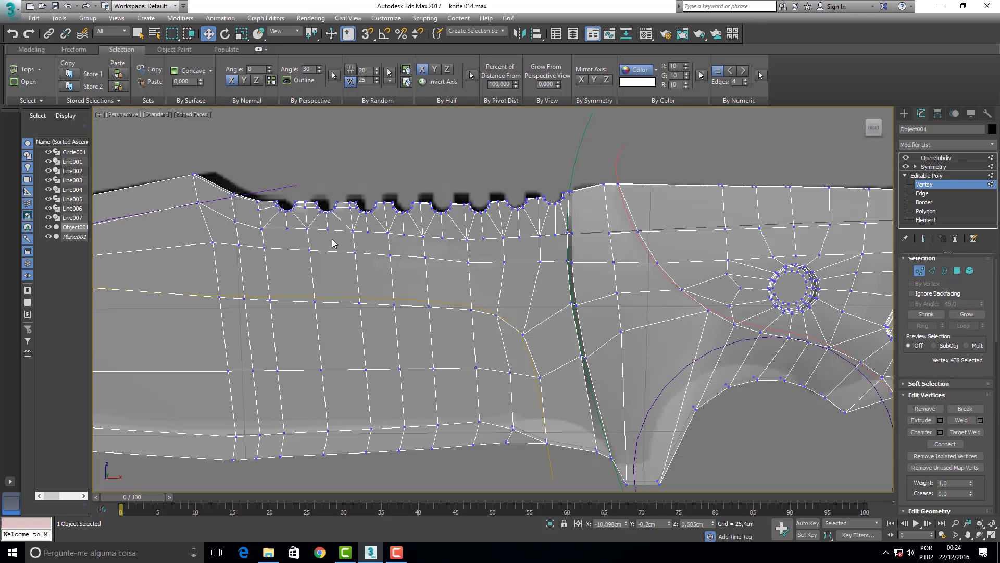
left_click(327, 231)
mouse_move(328, 190)
left_mouse_down()
mouse_move(329, 180)
mouse_move(326, 190)
left_mouse_up()
At Edge level, select eight horizontal edges across the middle of the blade
left_click(934, 271)
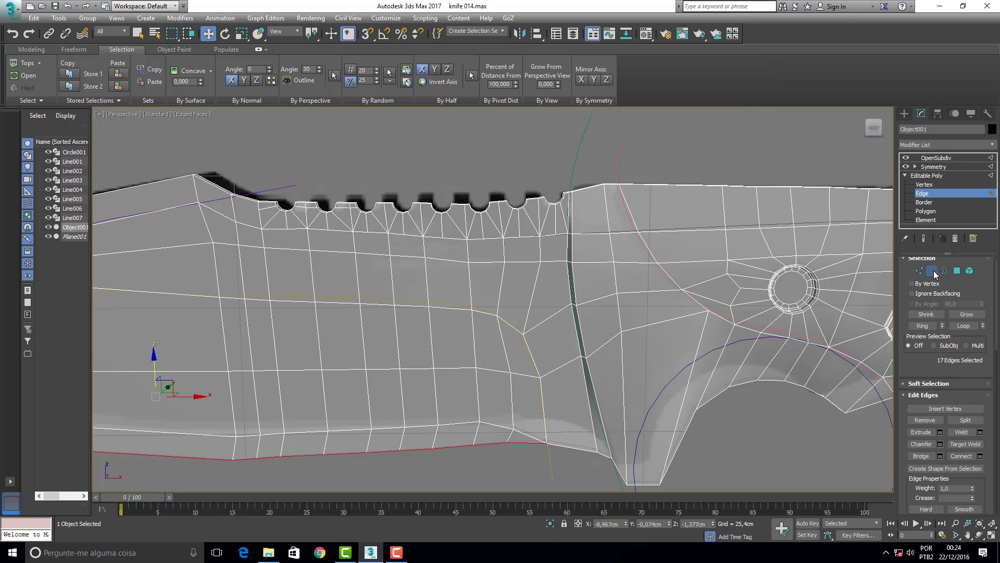
left_click(523, 375)
left_click(558, 368, "ctrl")
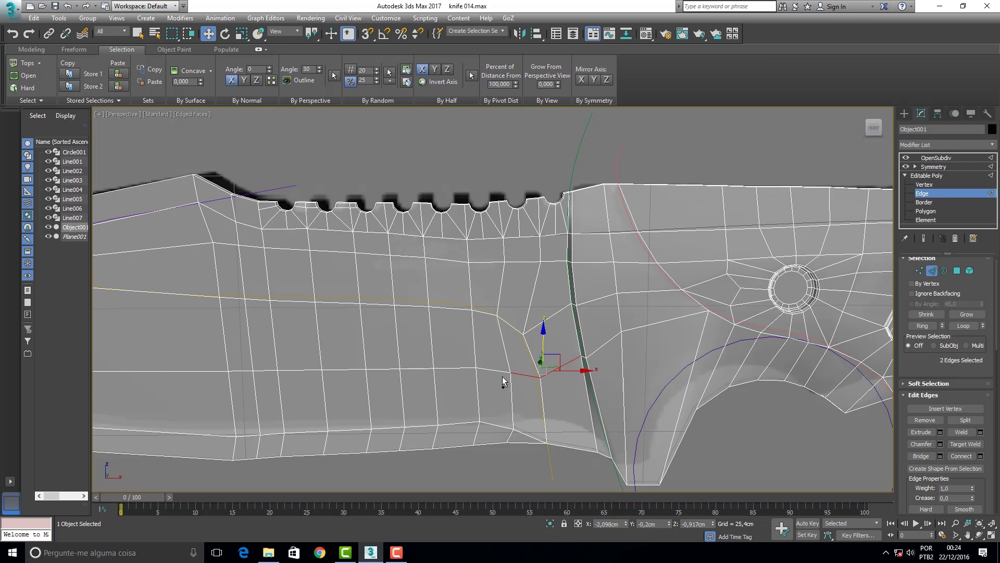
left_click(490, 370, "ctrl")
left_click(450, 368, "ctrl")
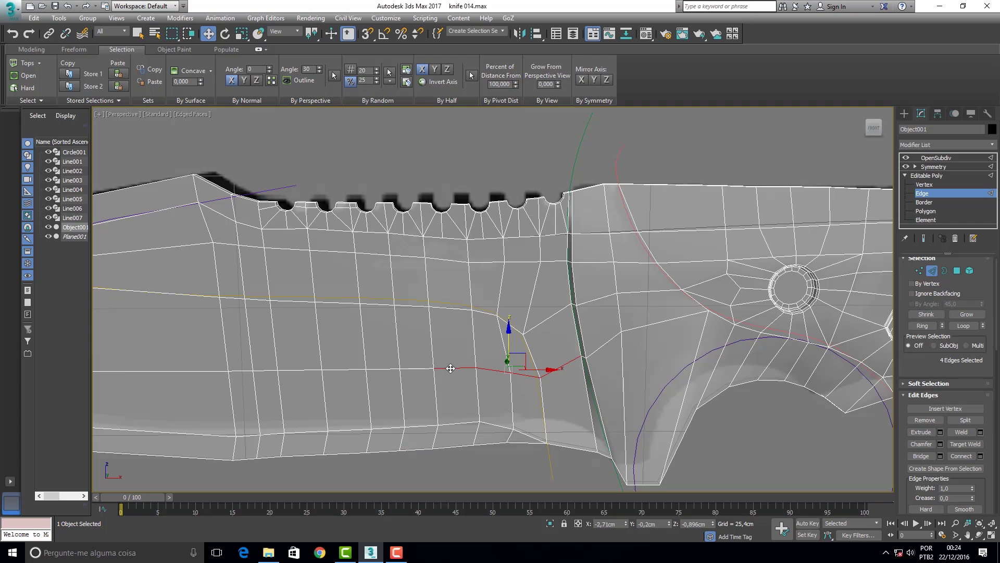
left_click(413, 370, "ctrl")
left_click(384, 370, "ctrl")
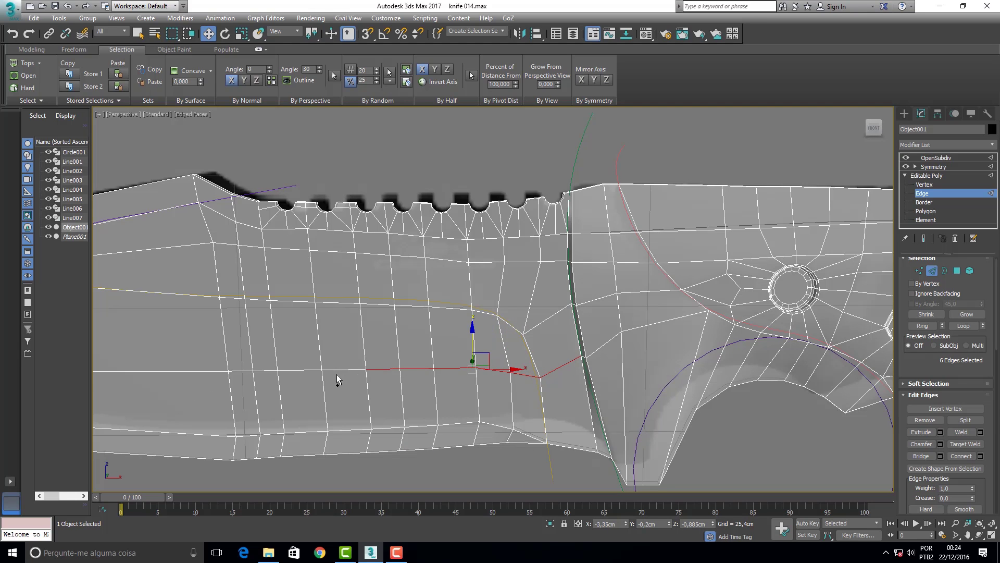
left_click(342, 371, "ctrl")
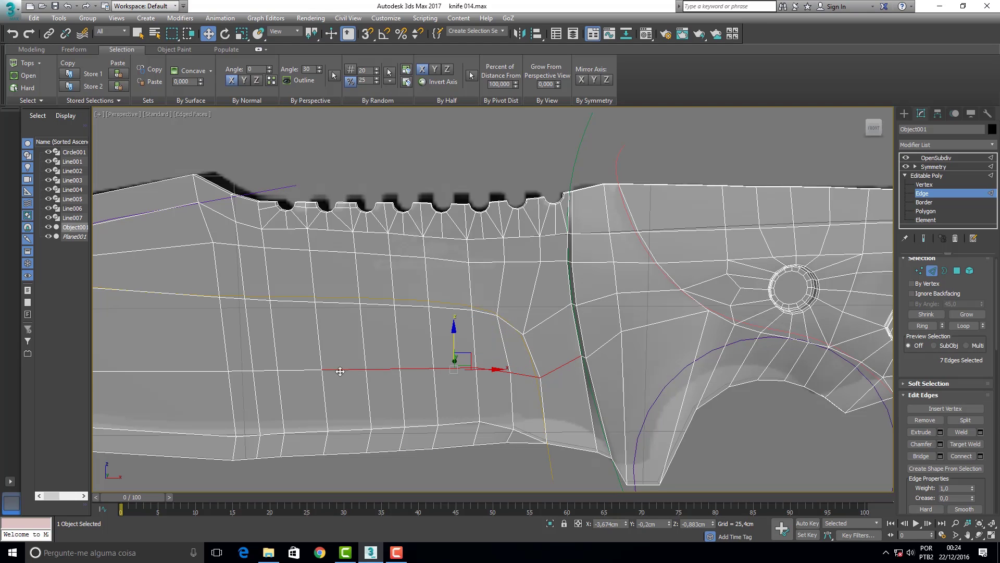
left_click(296, 369, "ctrl")
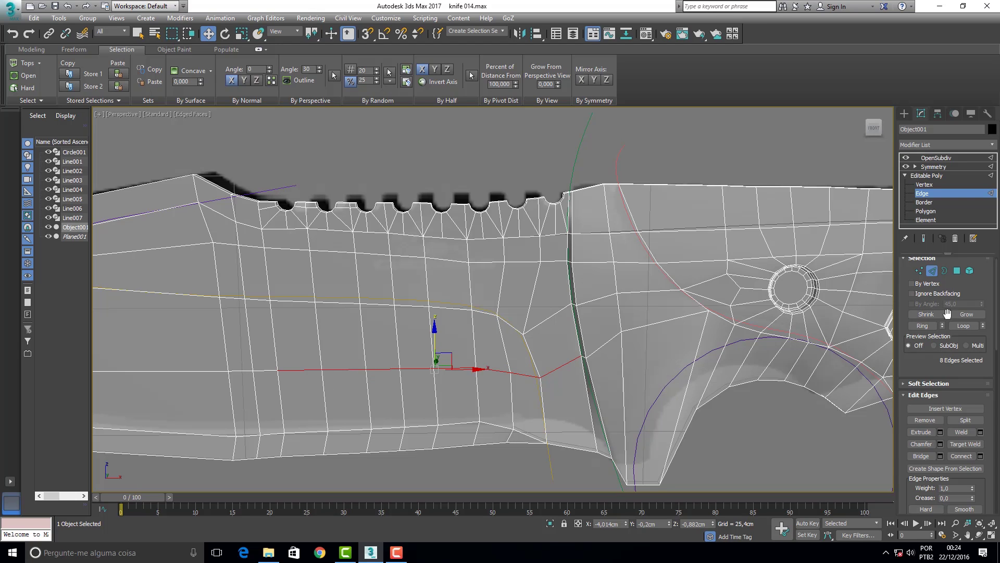
Ring the edges, drop those under the spine, add the bottom edge, and Connect them
left_click(923, 325)
left_click_drag(284, 183, 404, 235)
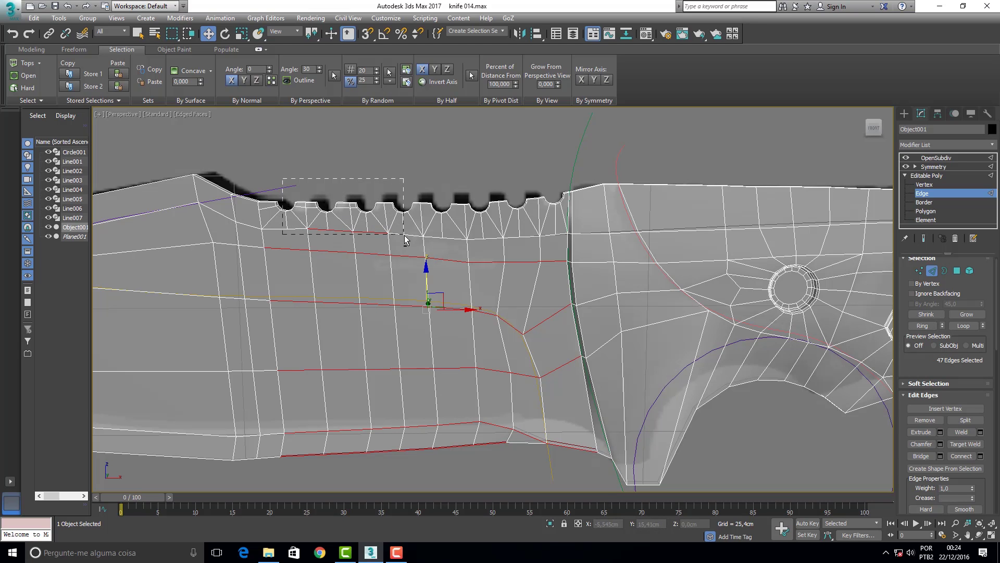
left_click_drag(405, 235, 405, 235, "alt")
left_click_drag(874, 127, 866, 155)
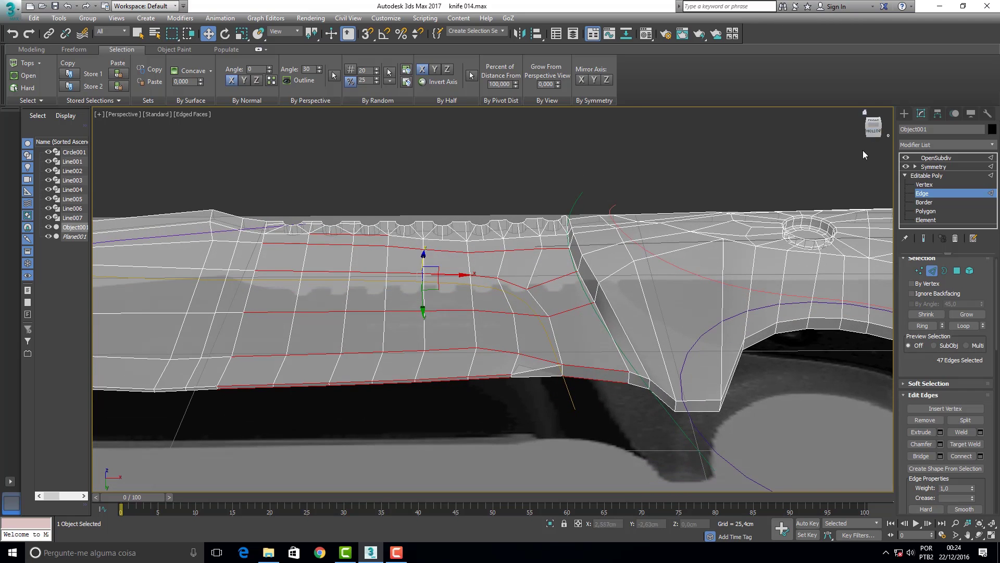
left_click(544, 370, "ctrl")
left_click(961, 457)
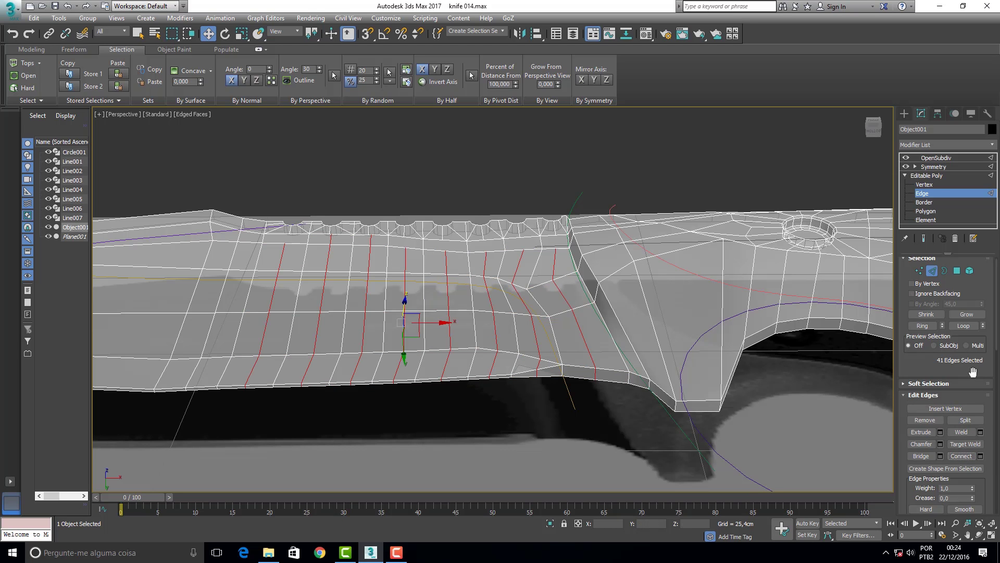
left_click(873, 134)
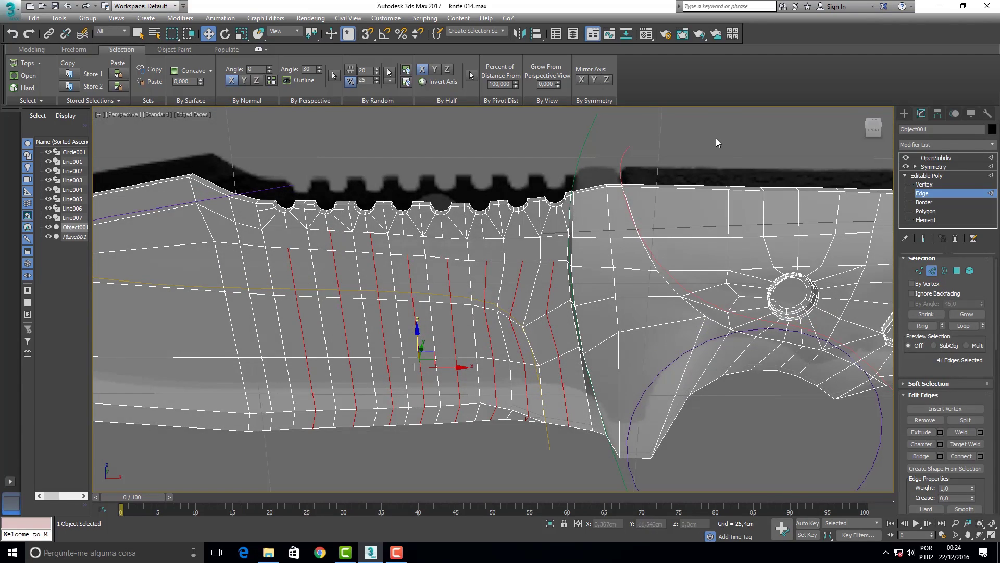
left_click(716, 143)
middle_click_drag(335, 237, 344, 232, "alt")
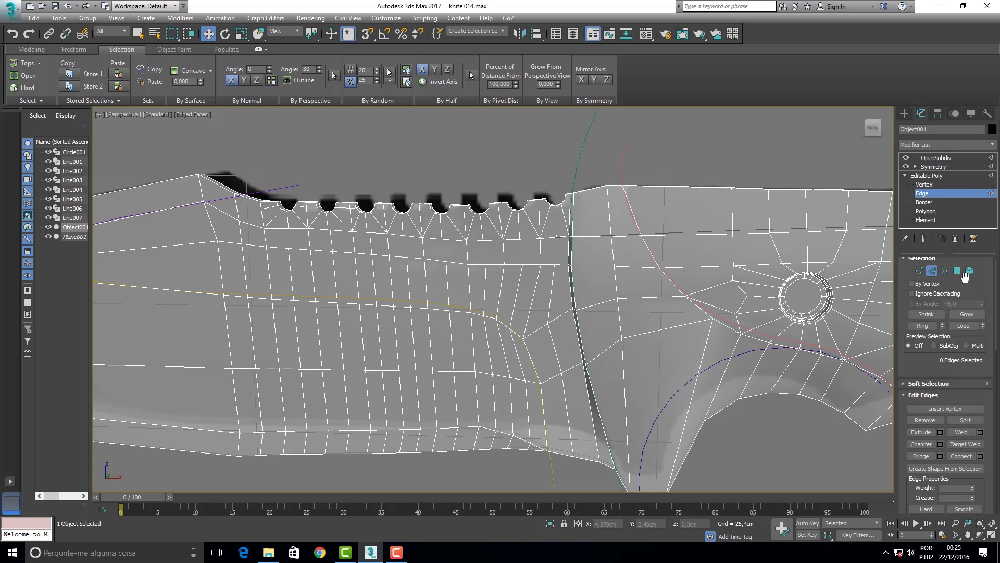
At Polygon level, use Cut to add new edges along the blade's lower edge
key("4")
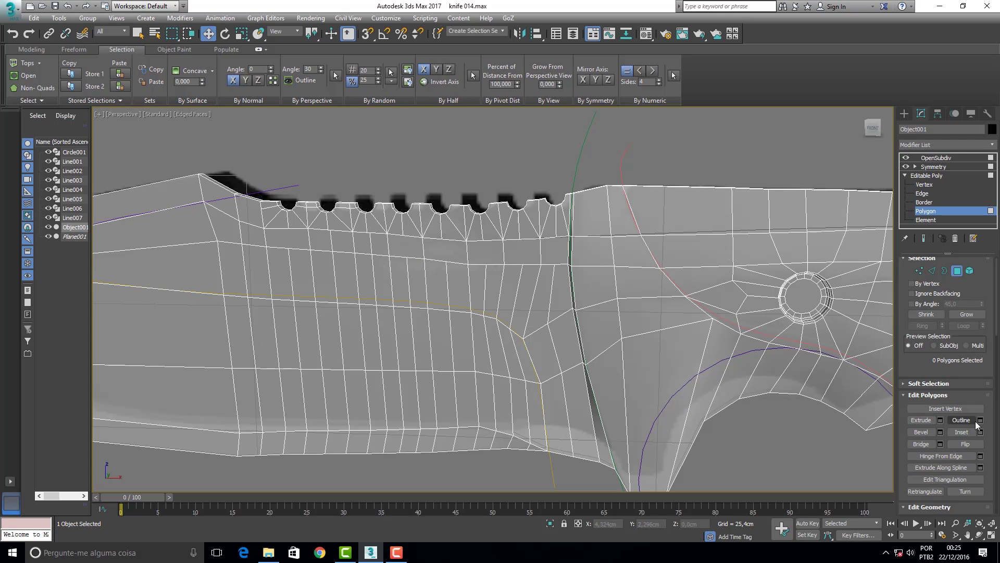
scroll(953, 373, "down", 2)
scroll(958, 370, "down", 3)
scroll(966, 364, "down", 3)
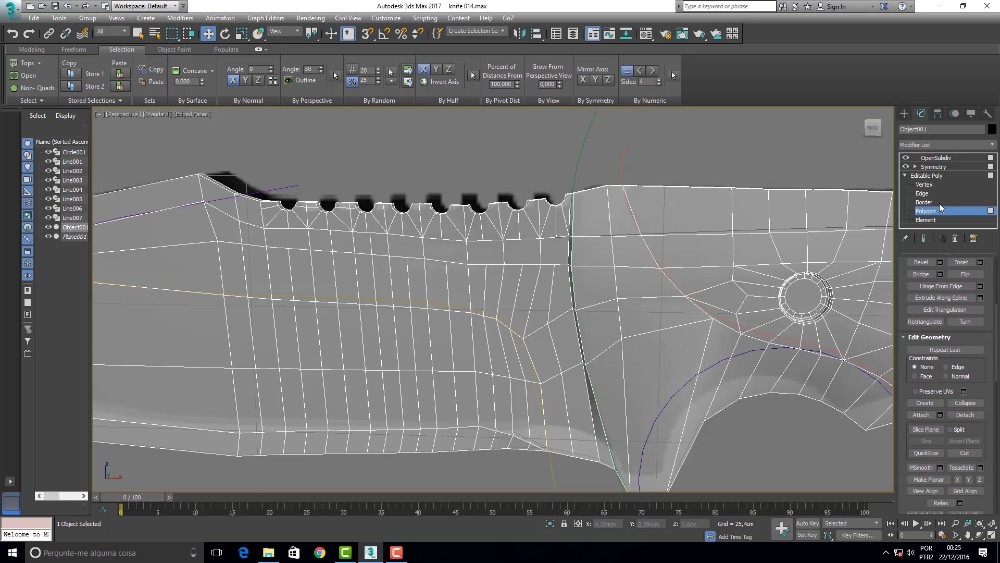
left_click(968, 453)
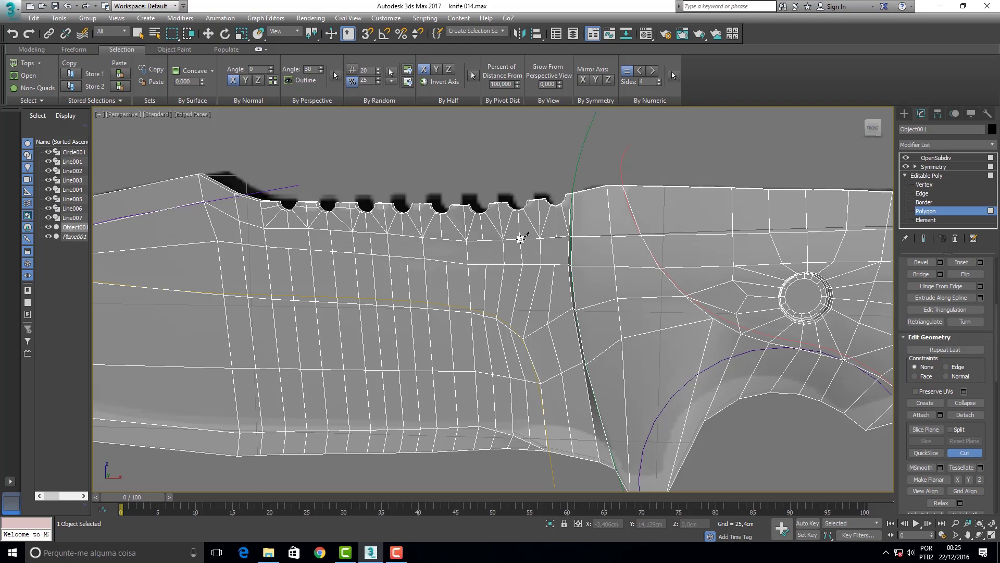
left_click(553, 263)
right_click(560, 234)
left_click(485, 264)
left_click(444, 260)
left_click(405, 255)
Zoom in on the serrated spine and cut edges across each tooth top
left_click(957, 523)
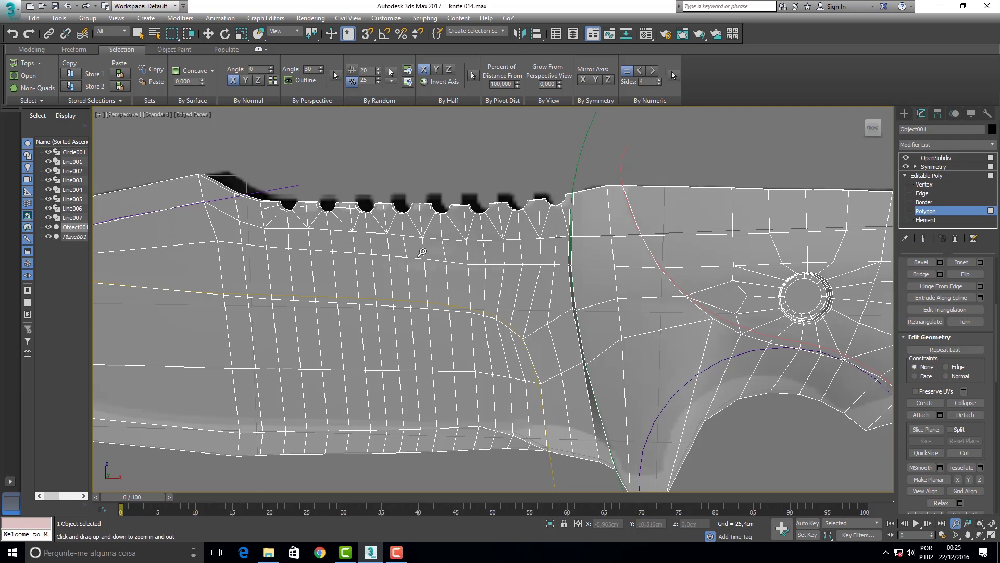
left_click_drag(424, 249, 423, 245)
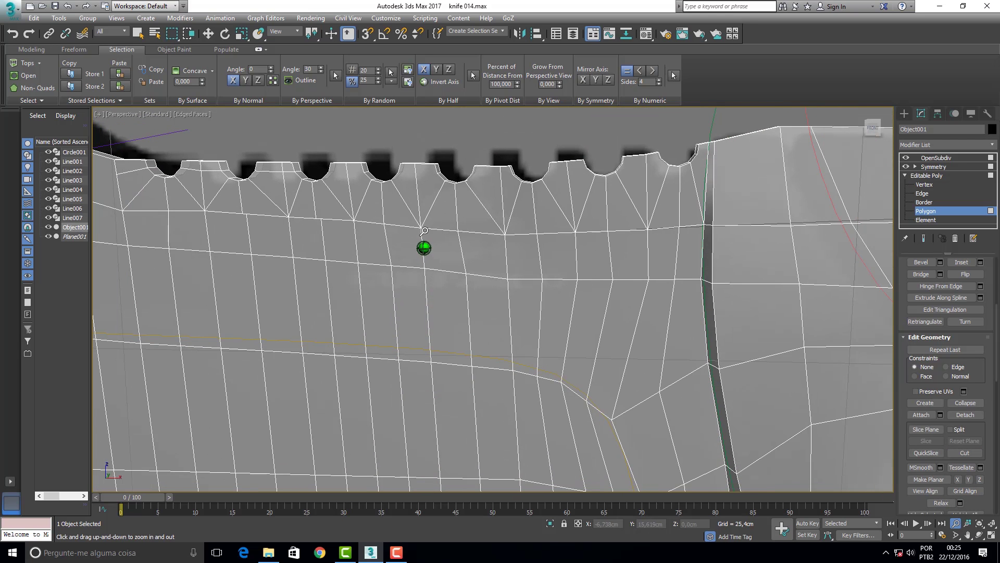
left_click(965, 455)
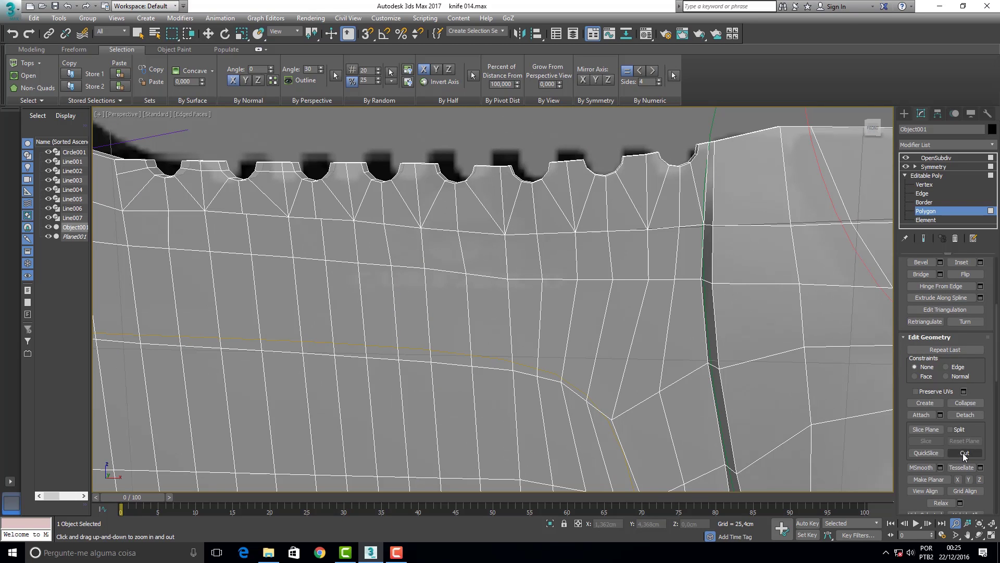
left_click(330, 170)
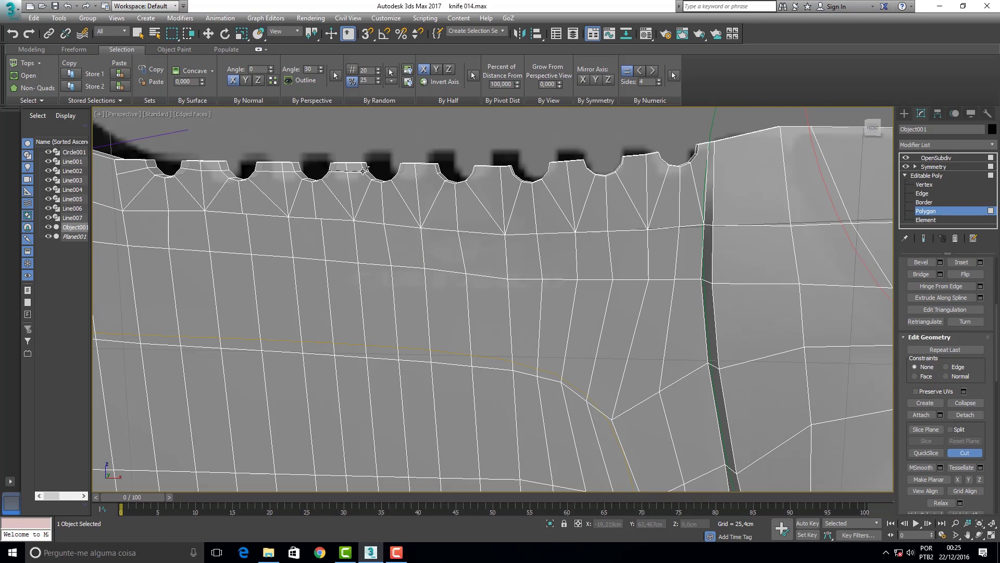
left_click(402, 171)
left_click(473, 172)
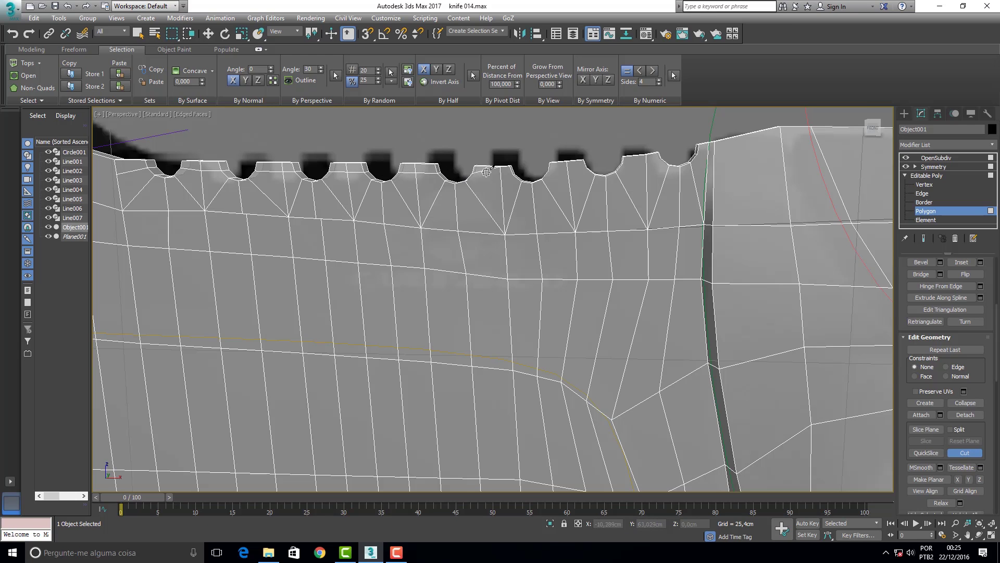
left_click(514, 173)
right_click(514, 173)
left_click(548, 170)
left_click(621, 163)
left_click(662, 161)
right_click(662, 161)
Return to Select and Move, then orbit the blade to near horizontal to inspect the teeth
left_click(208, 33)
middle_click_drag(424, 248, 464, 255, "alt")
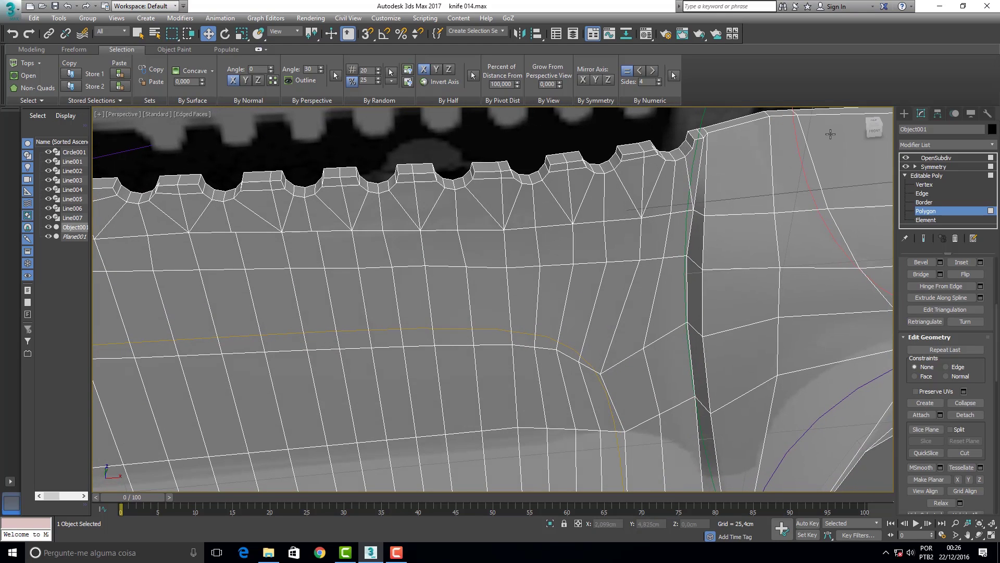
left_click_drag(875, 131, 881, 156)
middle_click_drag(424, 248, 454, 234, "alt")
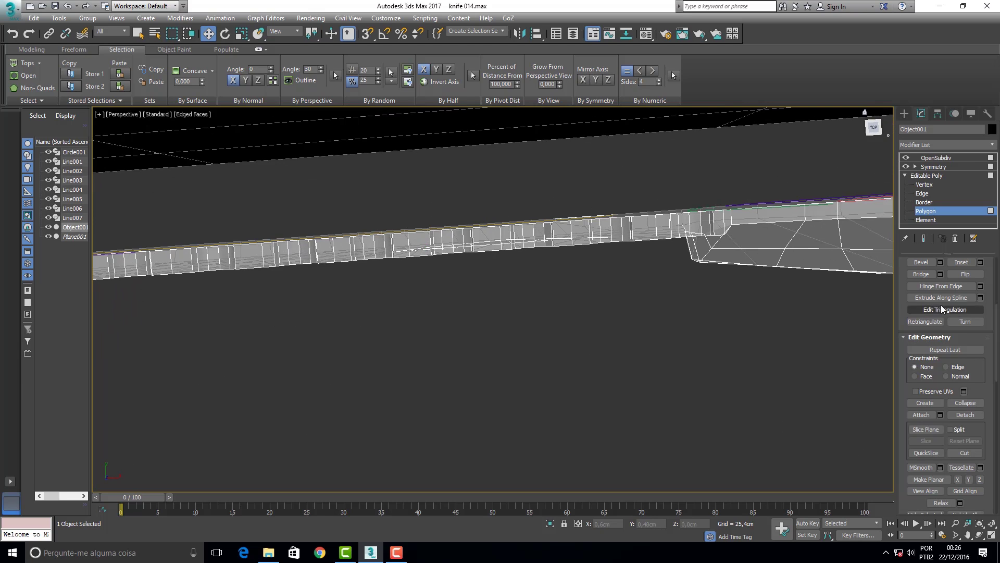
Enter Vertex level and orbit to an angled top-front view of the spine teeth
scroll(914, 300, "up", 8)
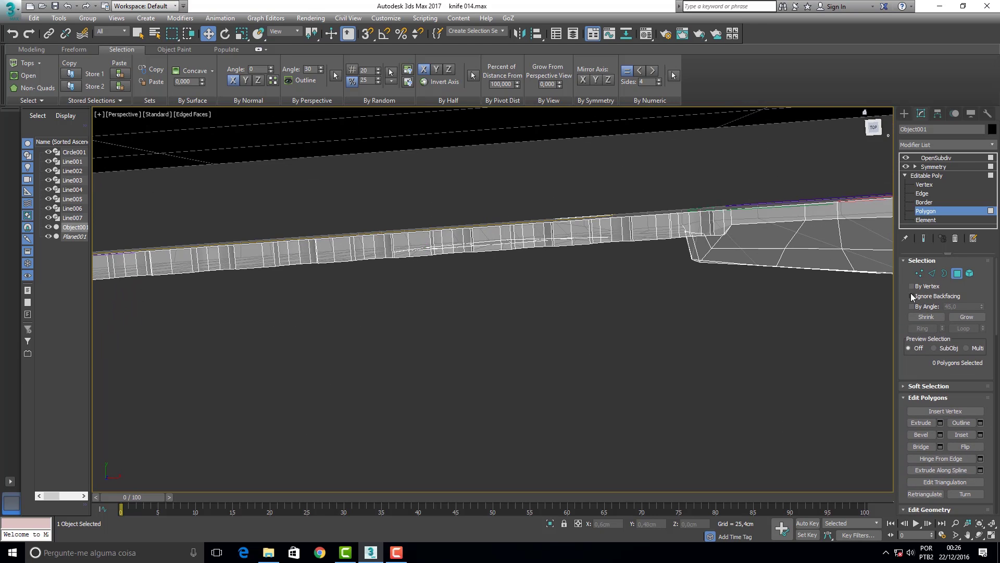
left_click(920, 273)
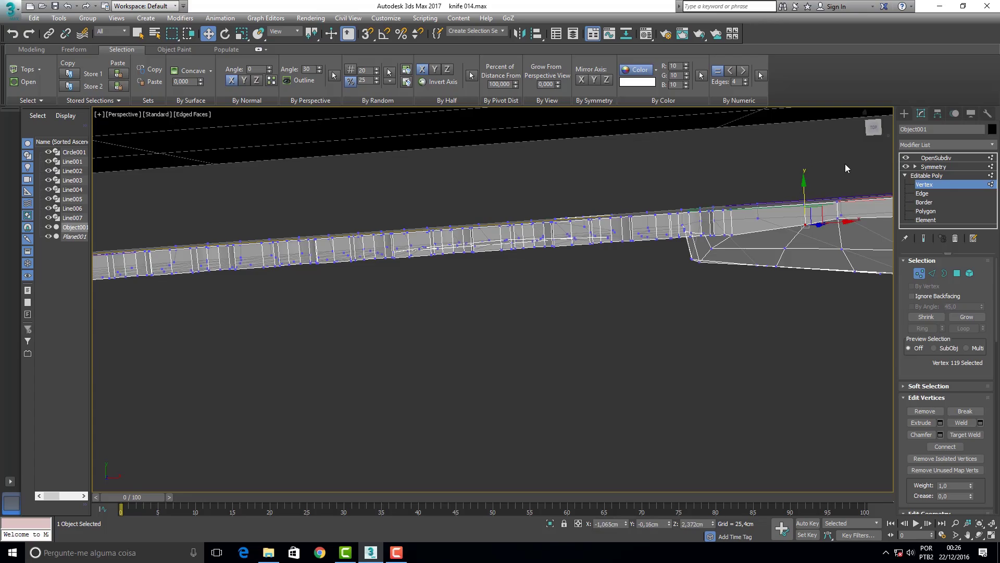
left_click(869, 135)
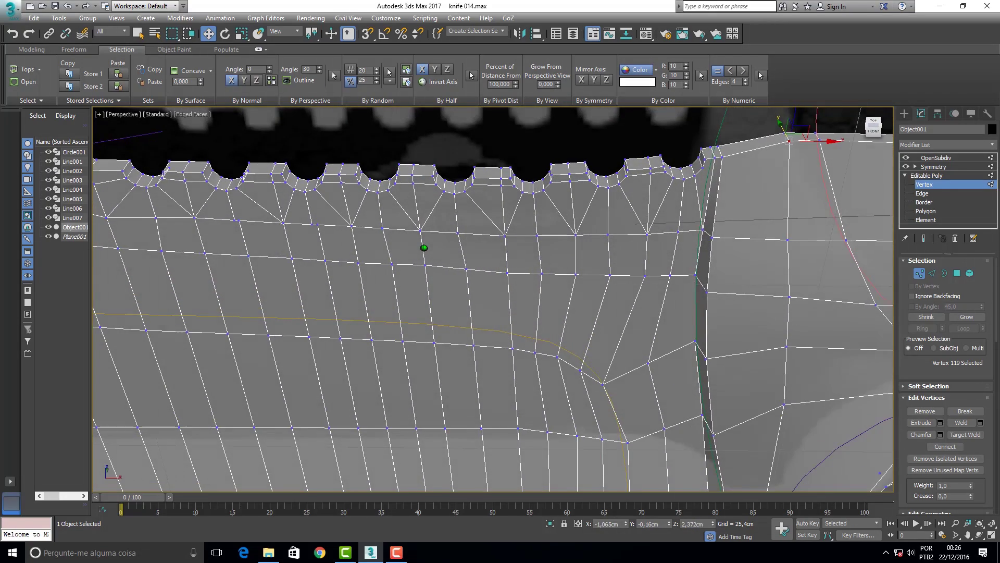
mouse_move(424, 248)
middle_mouse_down("alt")
mouse_move(469, 251)
mouse_move(425, 247)
middle_mouse_up("alt")
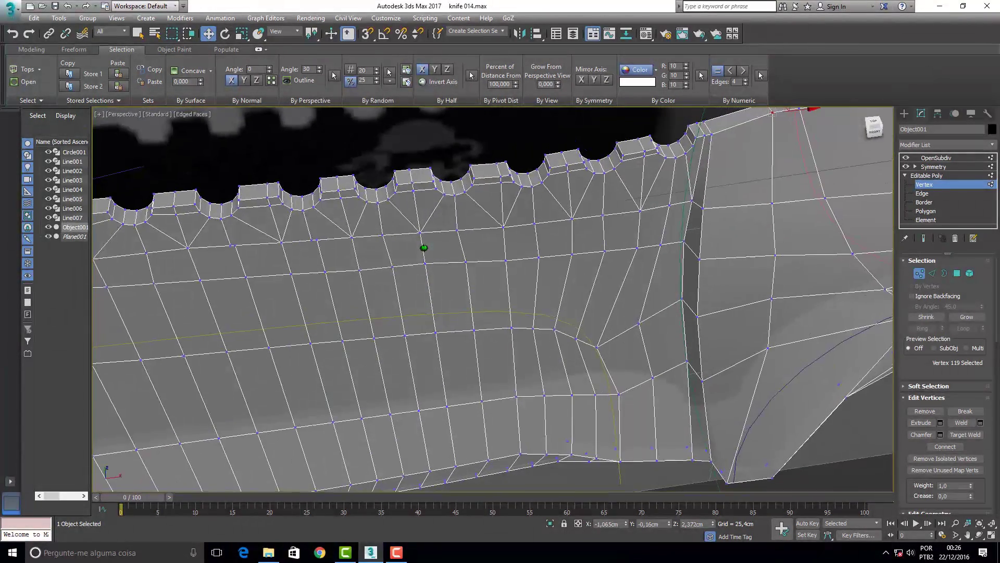
left_click(396, 553)
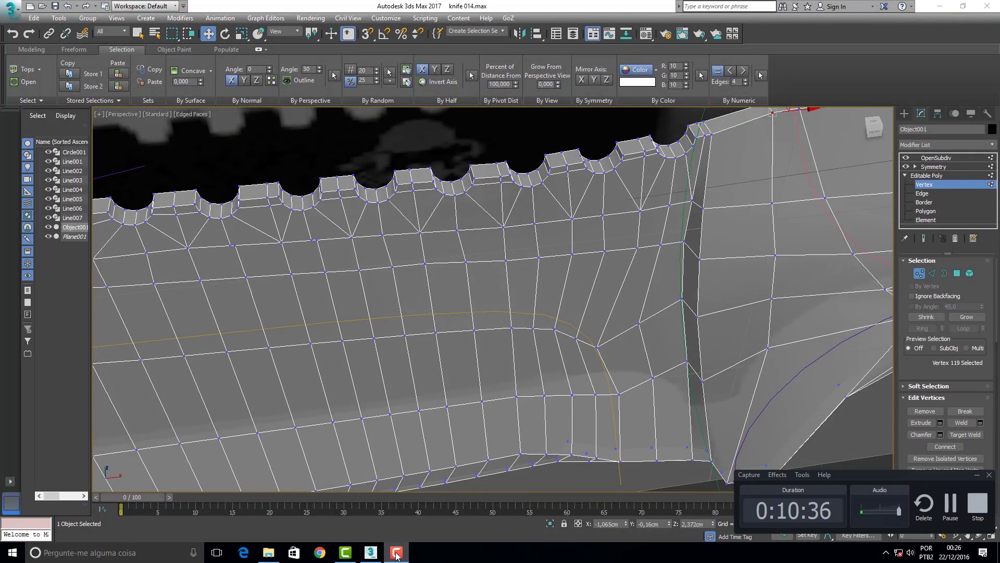